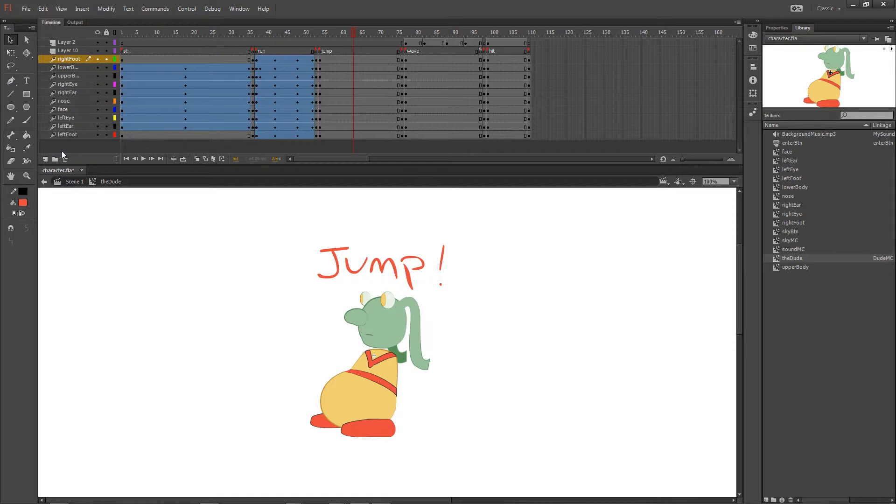
Step: Place an instance of theDude on the Scene 1 stage and delete it again
left_click(794, 259)
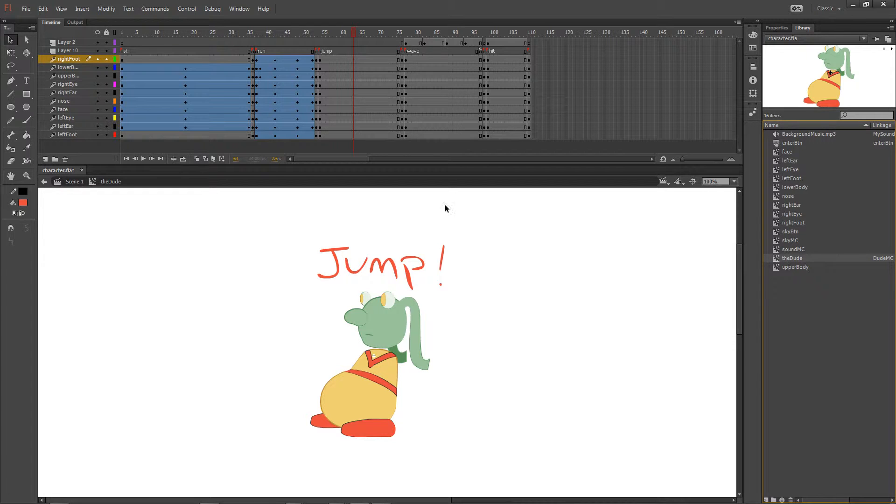
left_click(72, 182)
left_click_drag(773, 255, 332, 323)
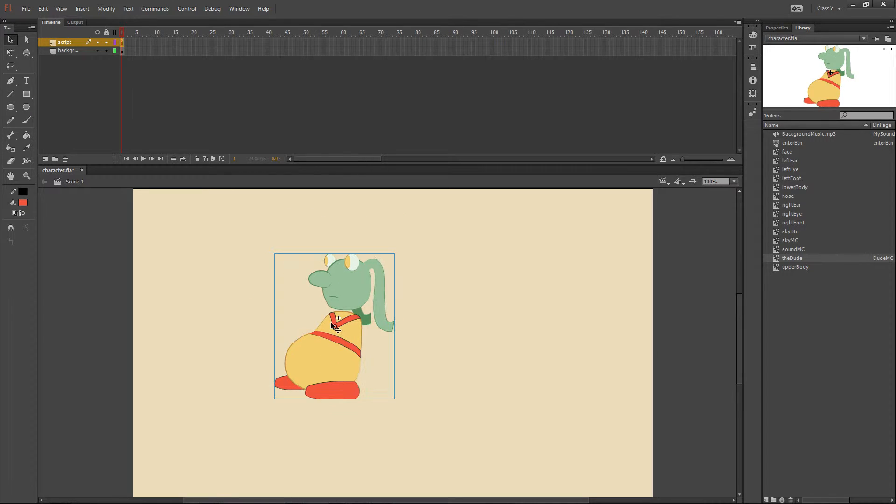
key("Delete")
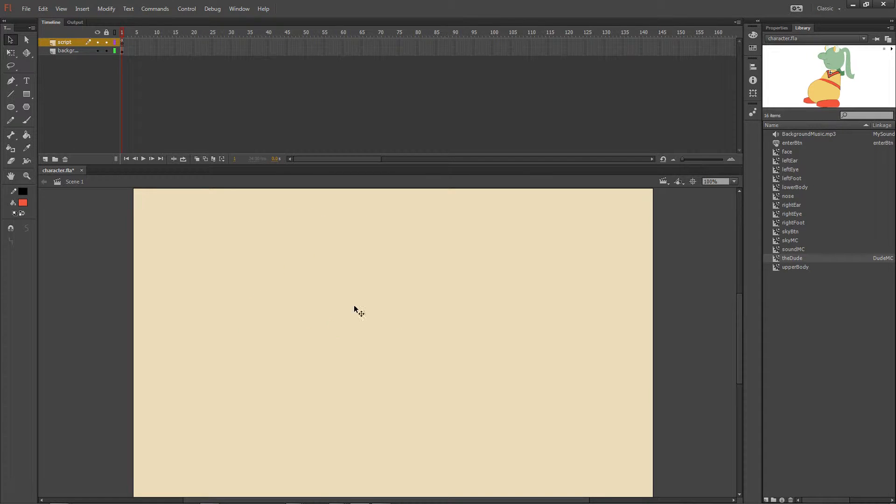
Step: Open theDude symbol for editing and rename its Layer 10 as labels
double_click(777, 256)
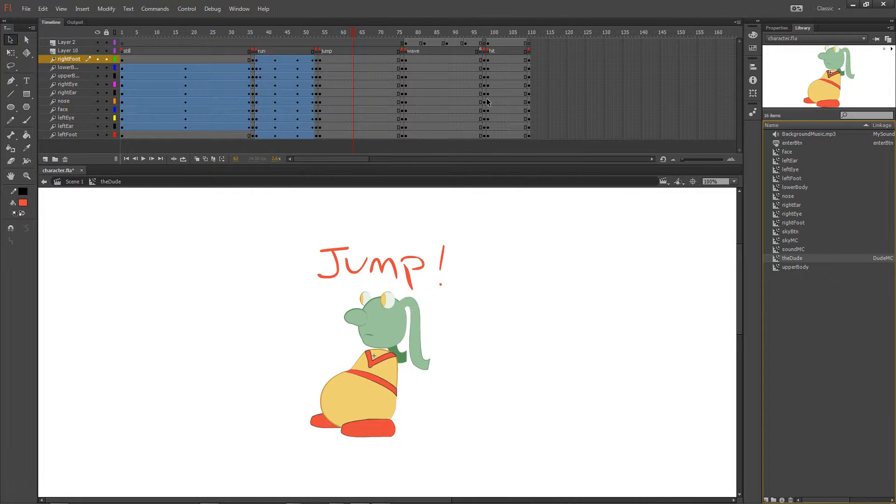
left_click_drag(349, 32, 402, 43)
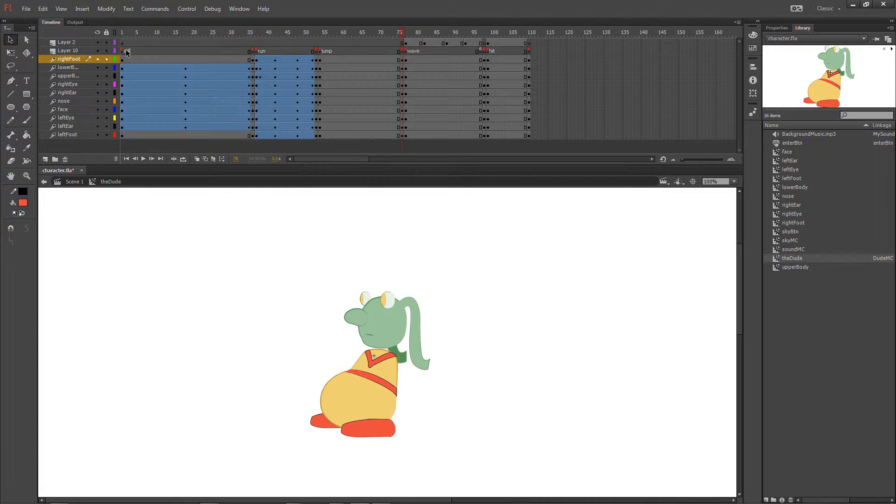
left_click(66, 52)
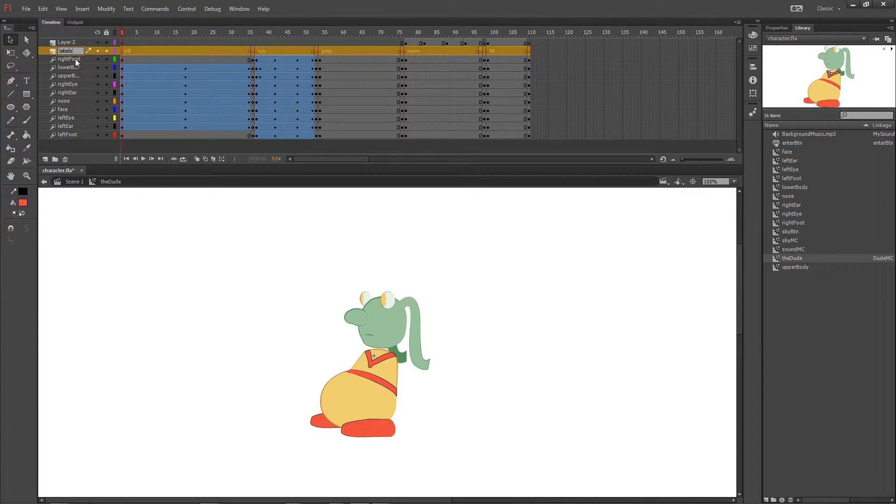
key("Return")
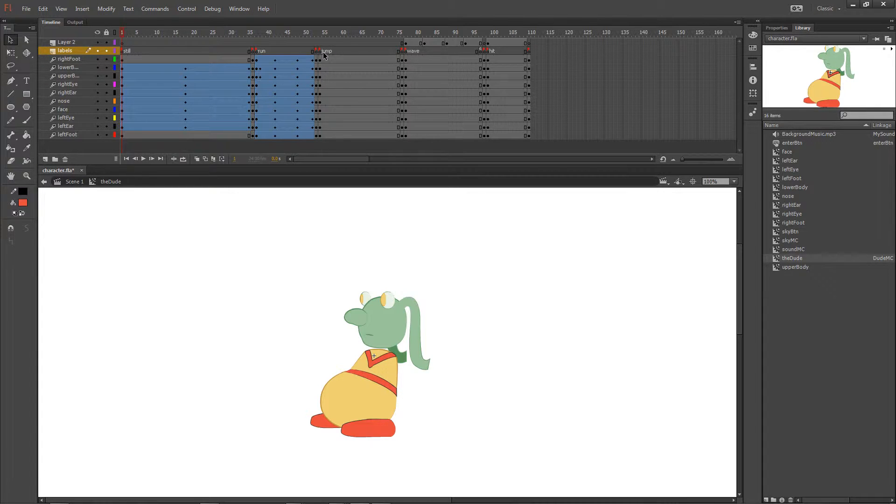
Step: Add a 58 pt text list beside the character reading still, stillEnd, run, runEnd, jump, jumpEnd, wave, waveEnd, hit and hitEnd
key("t")
left_click(85, 223)
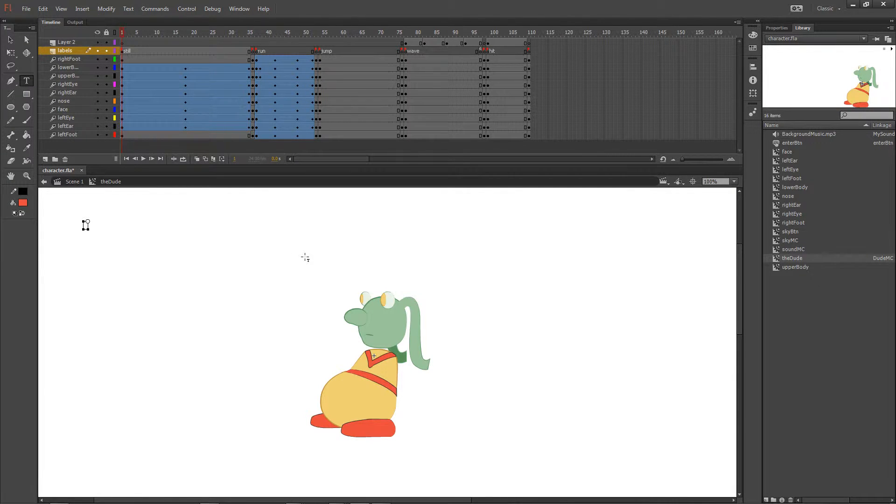
type("still")
left_click(11, 40)
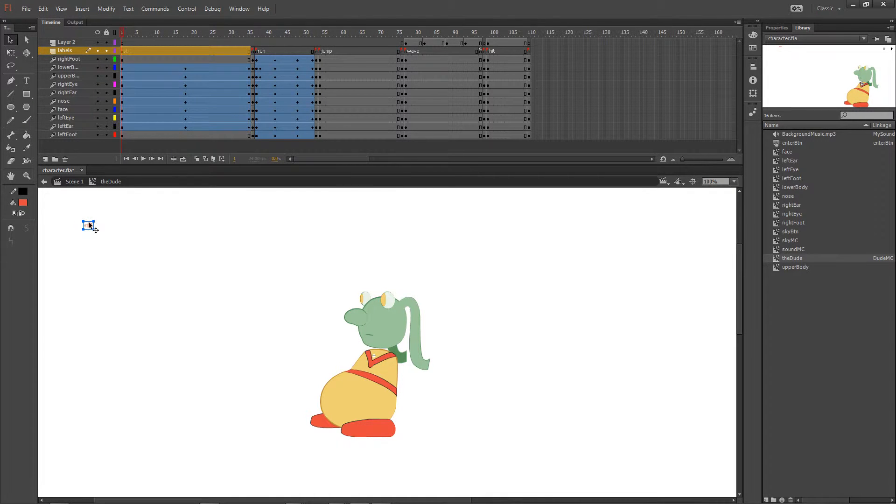
double_click(86, 227)
left_click_drag(85, 226, 99, 226)
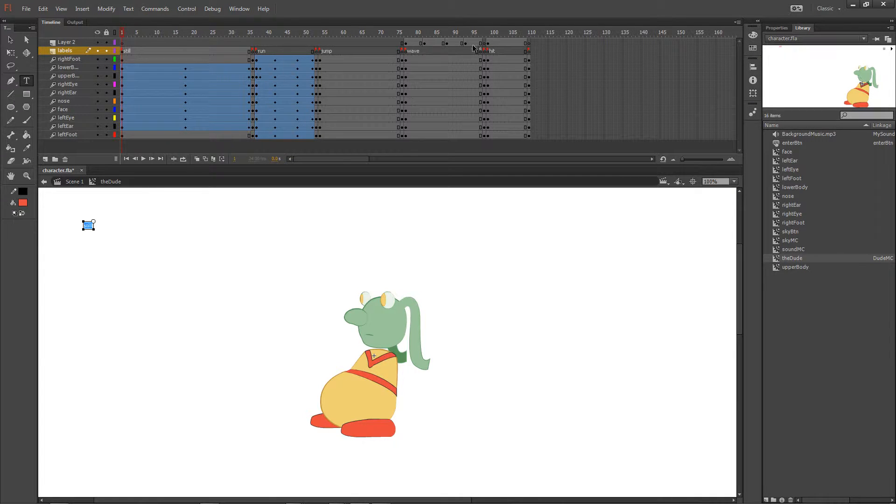
left_click(242, 9)
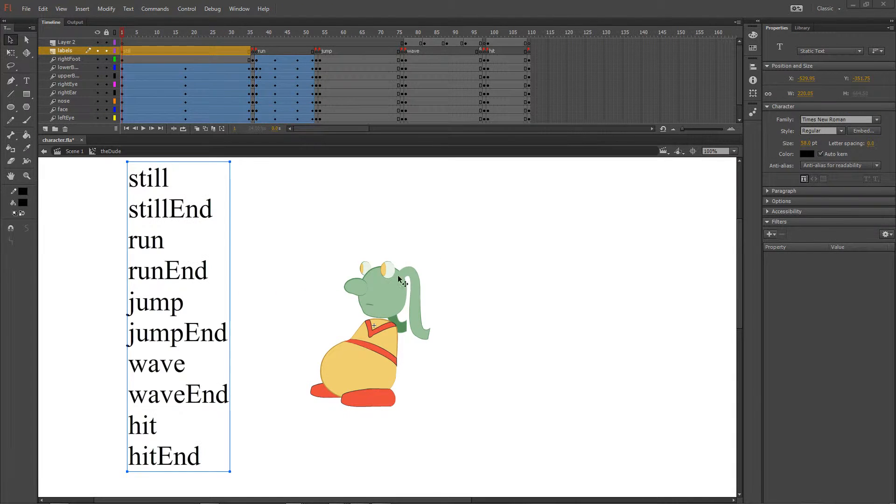
left_click_drag(167, 213, 190, 212)
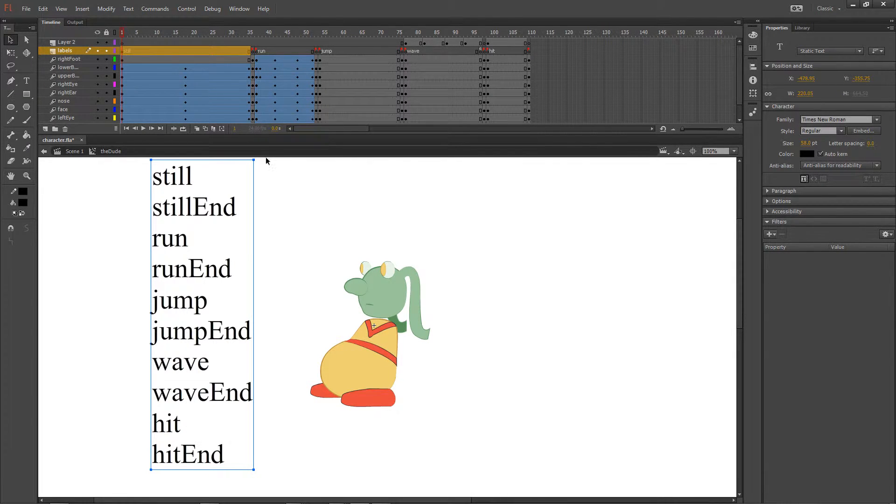
Step: Check the frame label names at the start and end of the still animation on the labels layer
left_click(125, 52)
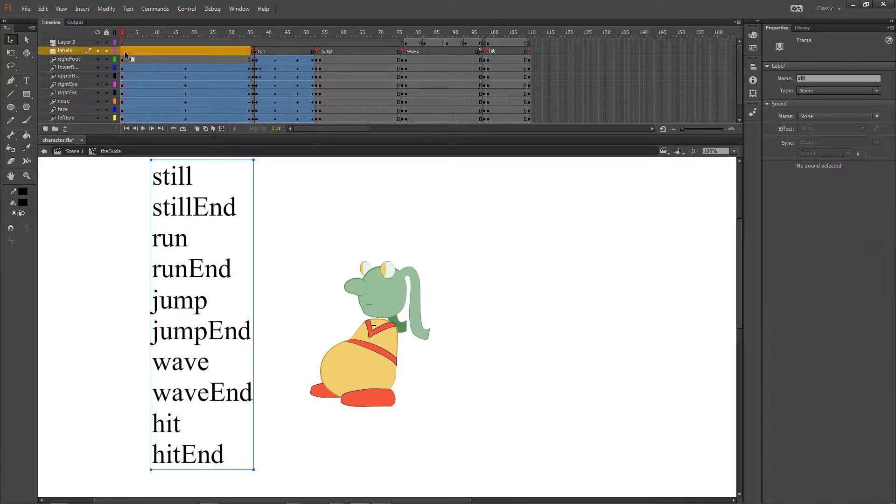
left_click(253, 52)
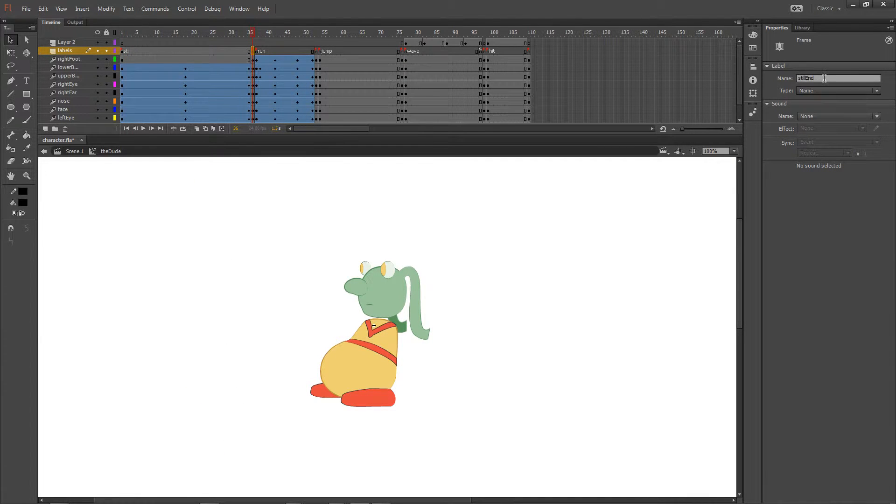
left_click(124, 32)
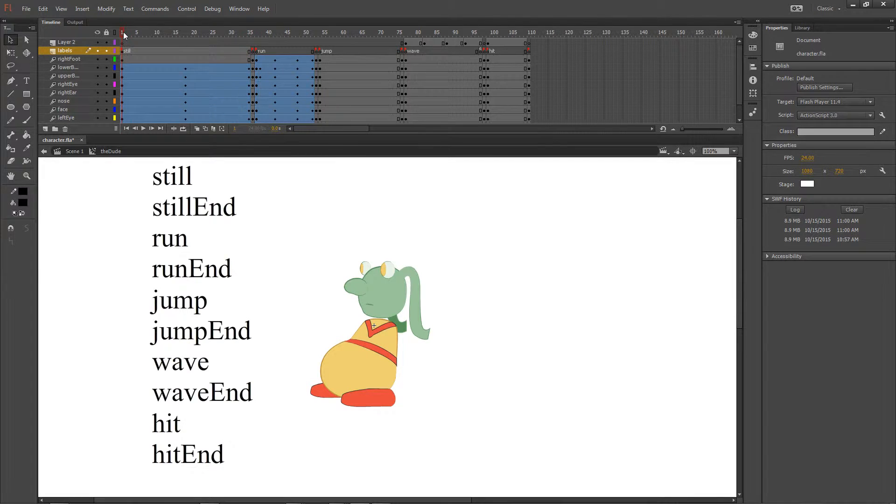
left_click(124, 52)
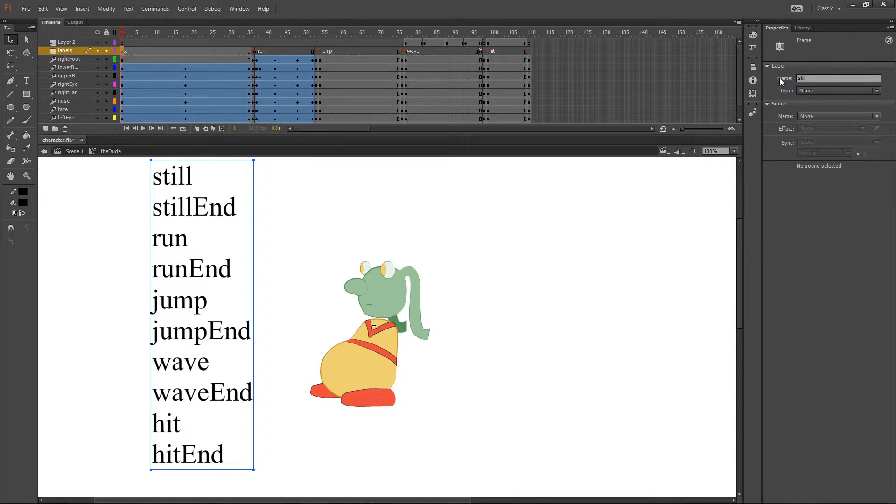
left_click(811, 77)
Step: Delete the text list of label names from the stage
left_click_drag(120, 50, 254, 56)
left_click(72, 360)
left_click(205, 307)
key("Delete")
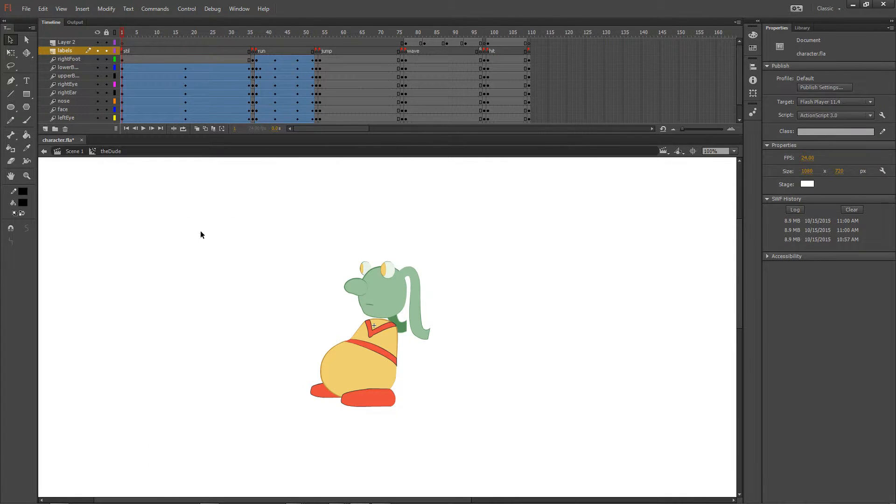
Step: Correct the label name of frame 1 on the labels layer to still
left_click(123, 51)
left_click(827, 76)
type("ll")
key("Return")
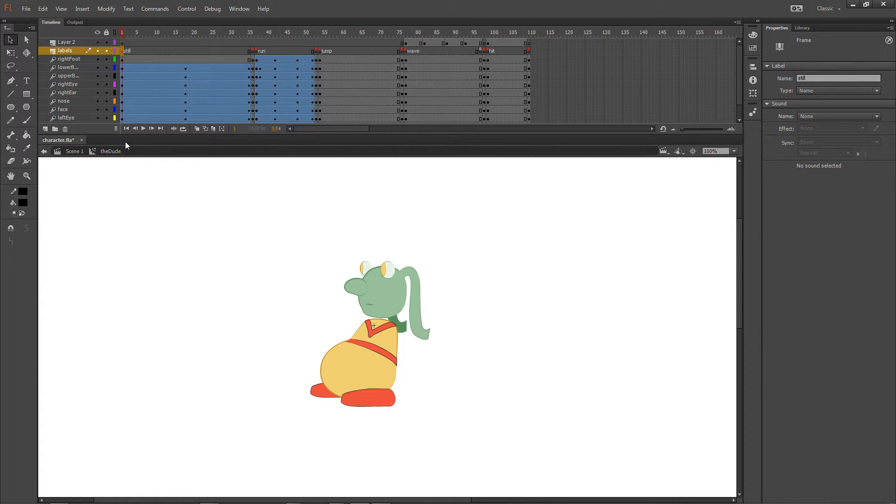
Step: Examine the frame labels that mark the start and end of the still, run and jump animations
left_click(252, 34)
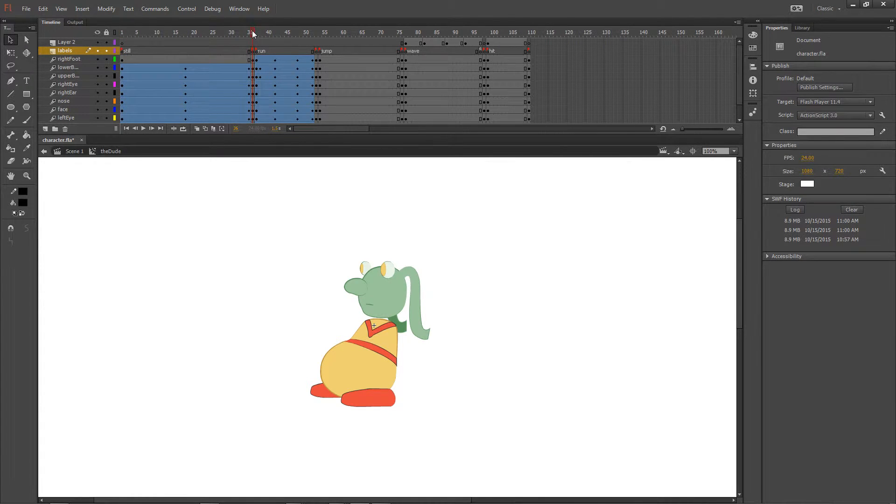
left_click(253, 51)
left_click(122, 51)
left_click(255, 50)
left_click(260, 51)
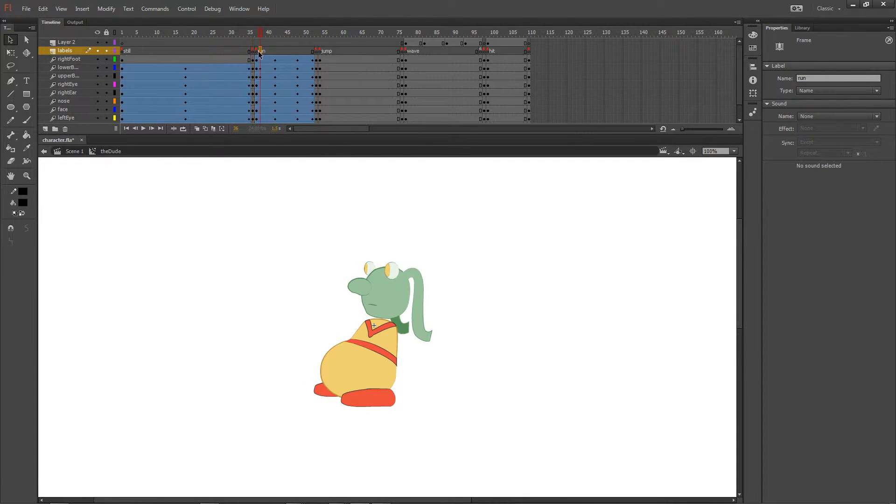
left_click(316, 51)
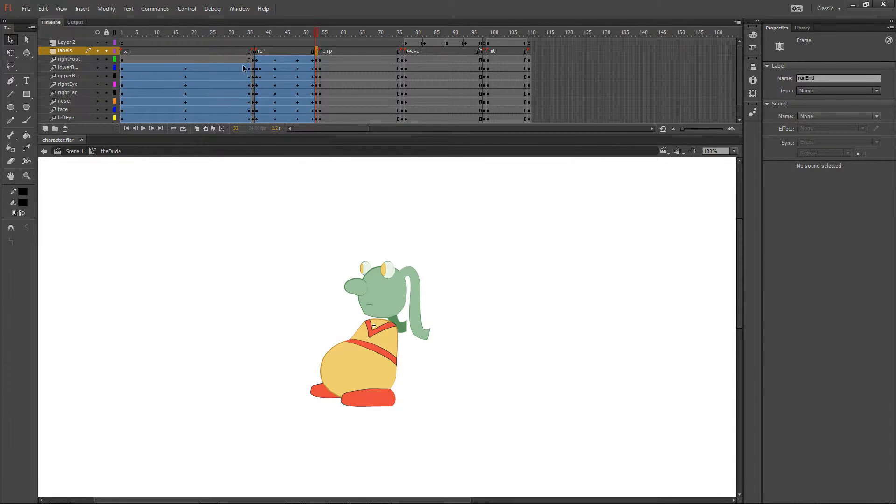
left_click(253, 48)
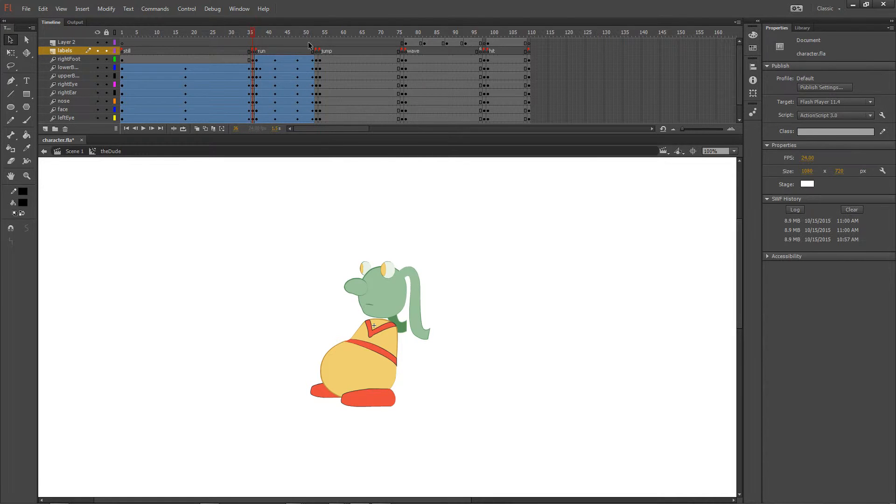
left_click(317, 43)
left_click(253, 43)
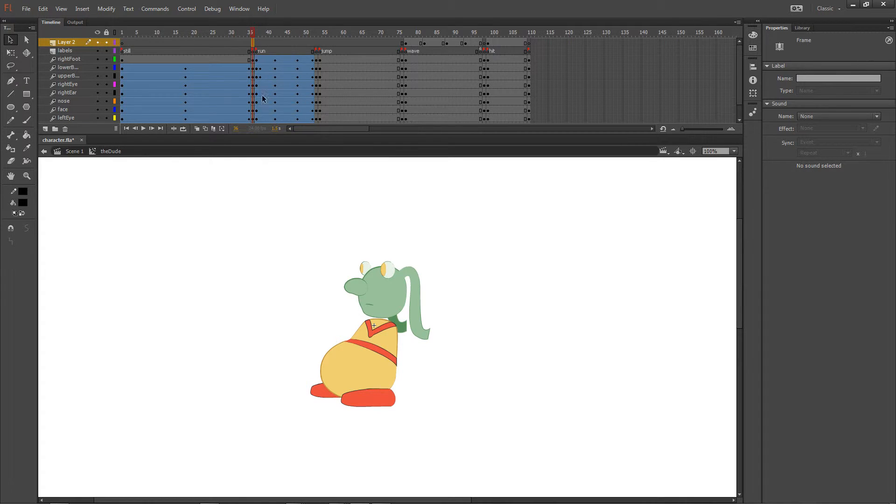
left_click(317, 51)
left_click(402, 52)
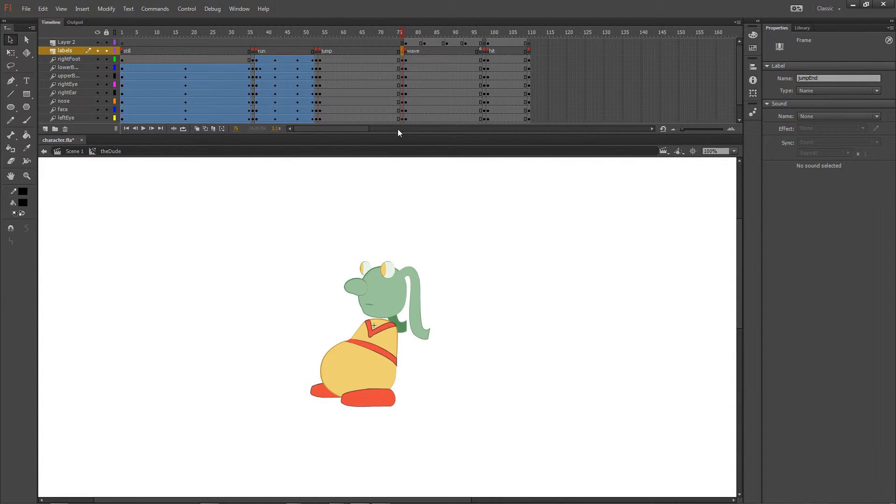
Step: Set the timeline's frame size to Medium and check the frames around the ends of the run and still animations
left_click(737, 22)
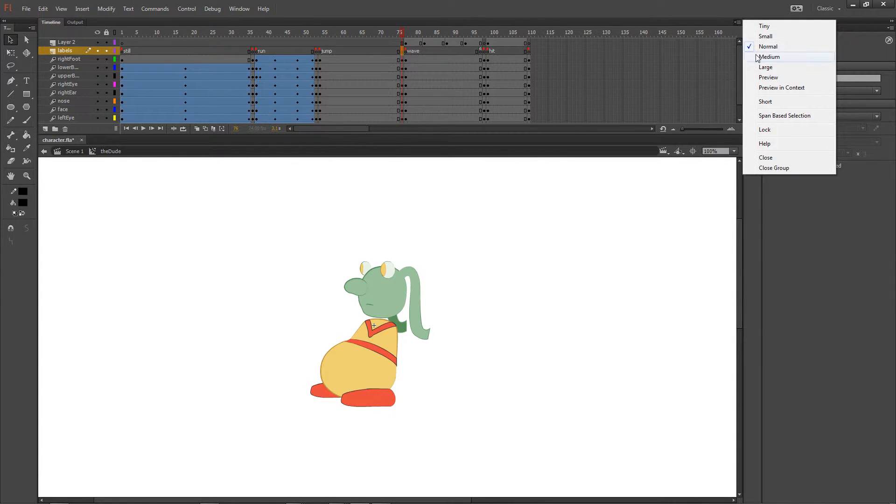
left_click(775, 55)
left_click_drag(321, 128, 334, 132)
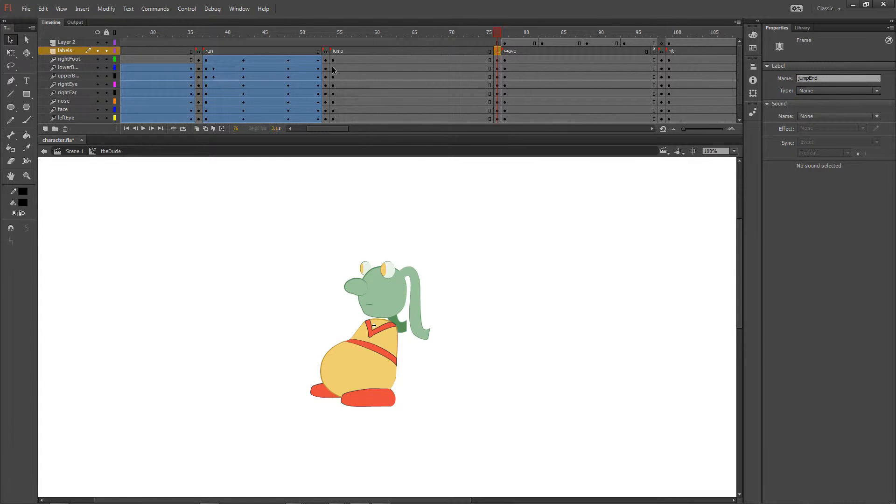
left_click(326, 32)
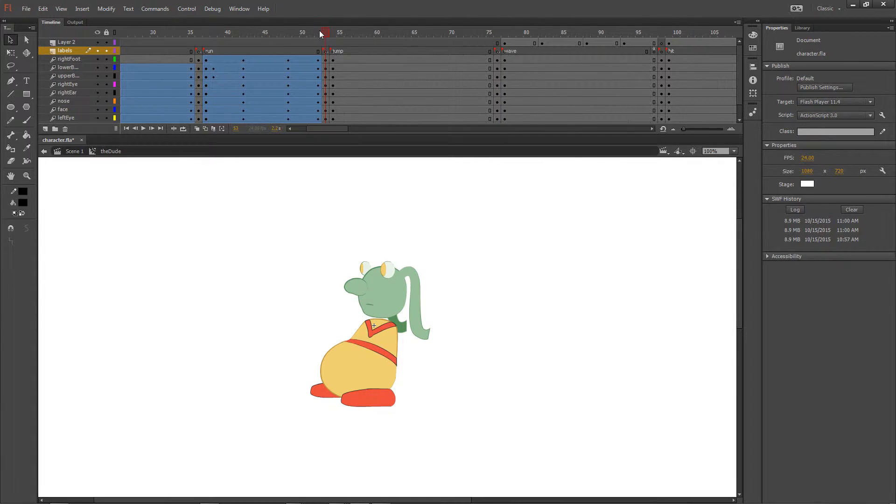
mouse_move(316, 32)
left_mouse_down()
mouse_move(303, 32)
mouse_move(320, 34)
left_mouse_up()
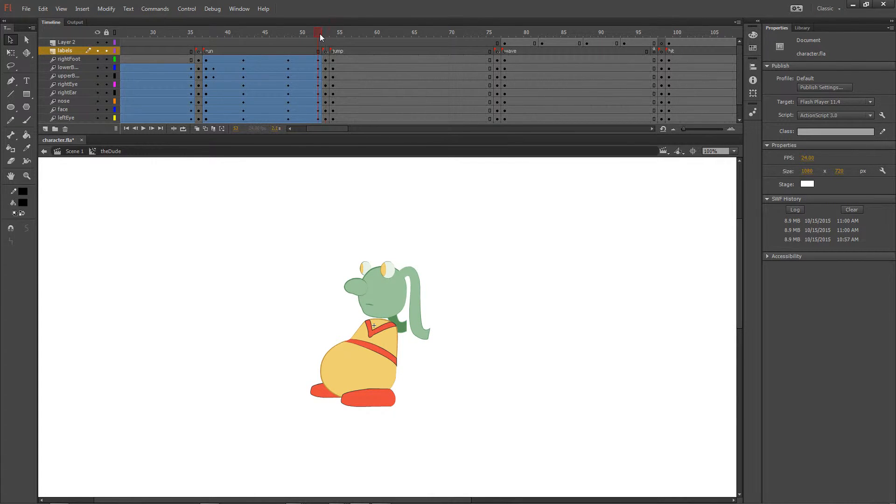
left_click(191, 42)
left_click_drag(201, 33, 193, 32)
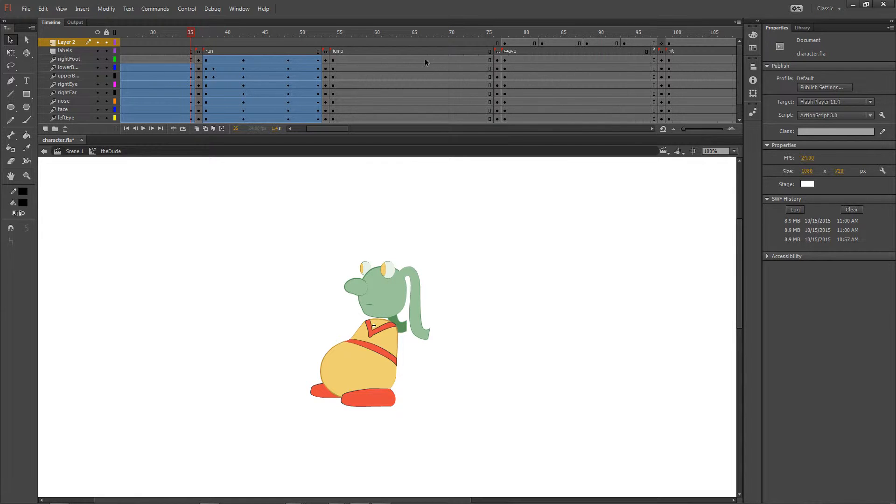
Step: Insert a keyframe at frame 64 on the face layer and move the face up above the body
left_click(410, 60)
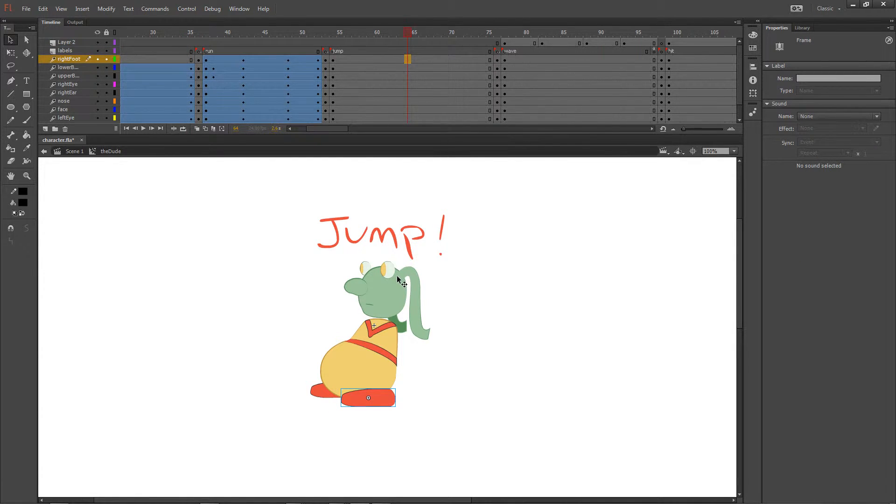
left_click(386, 292)
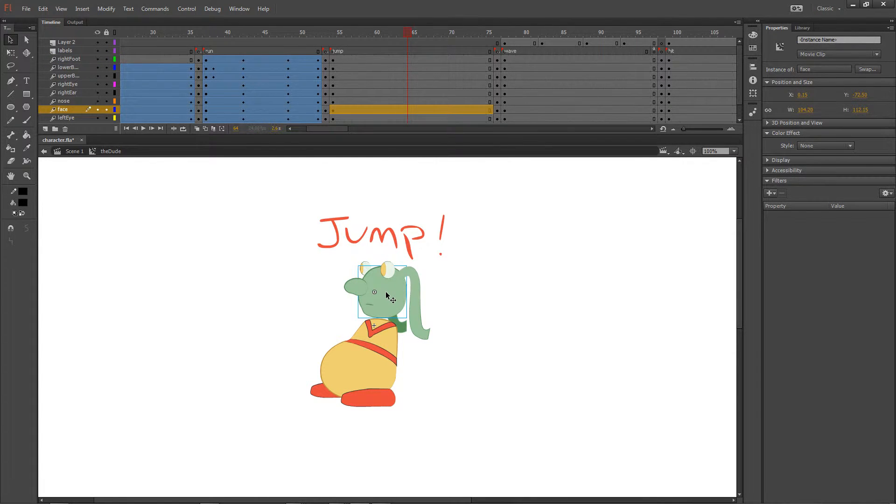
left_click(407, 111)
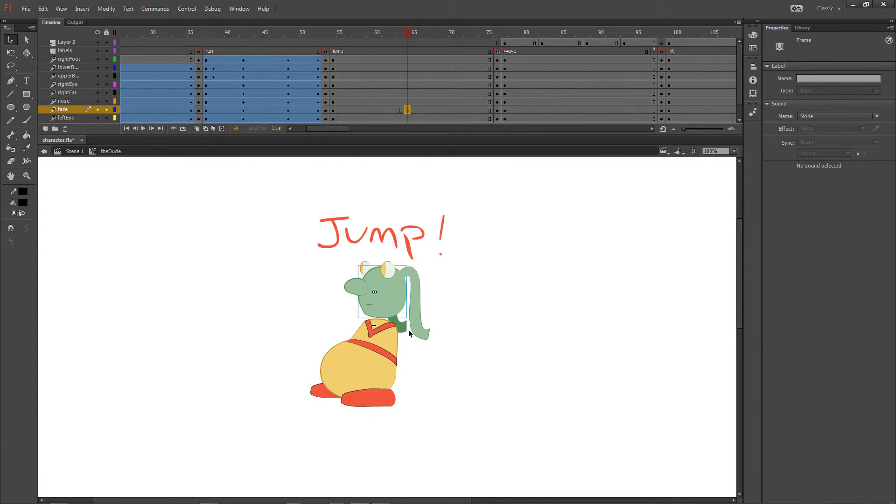
left_click_drag(390, 300, 384, 224)
left_click_drag(335, 110, 405, 111)
right_click(405, 110)
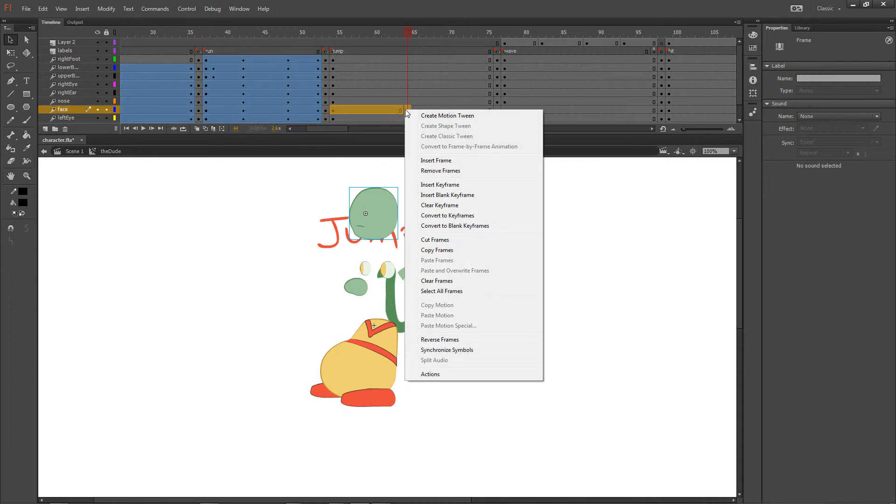
left_click(287, 194)
left_click(287, 198)
left_click_drag(408, 108, 332, 111)
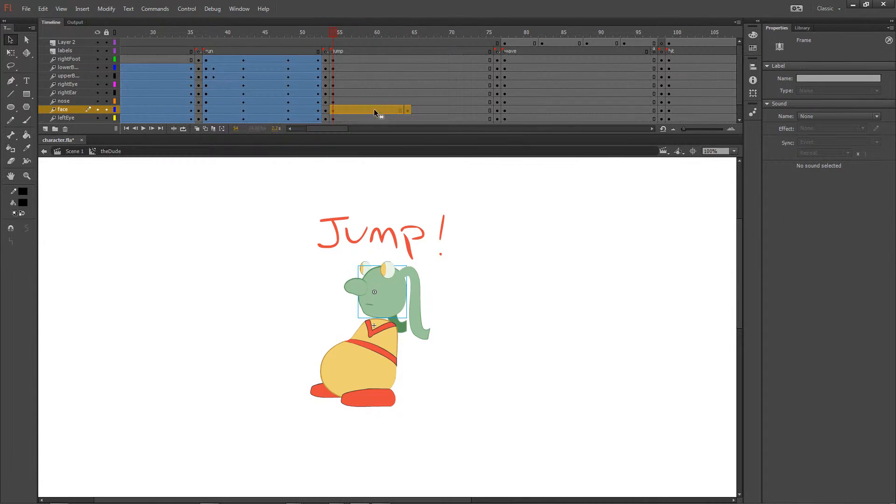
right_click(374, 111)
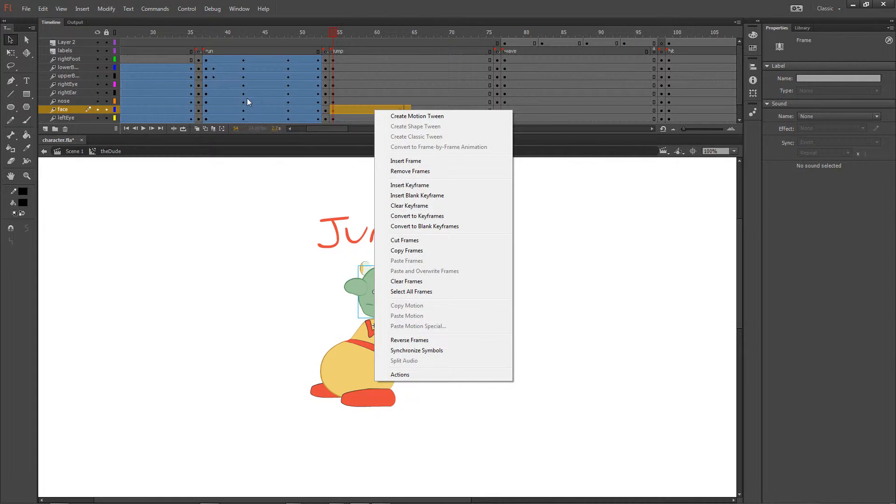
left_click(293, 195)
key("ctrl+z")
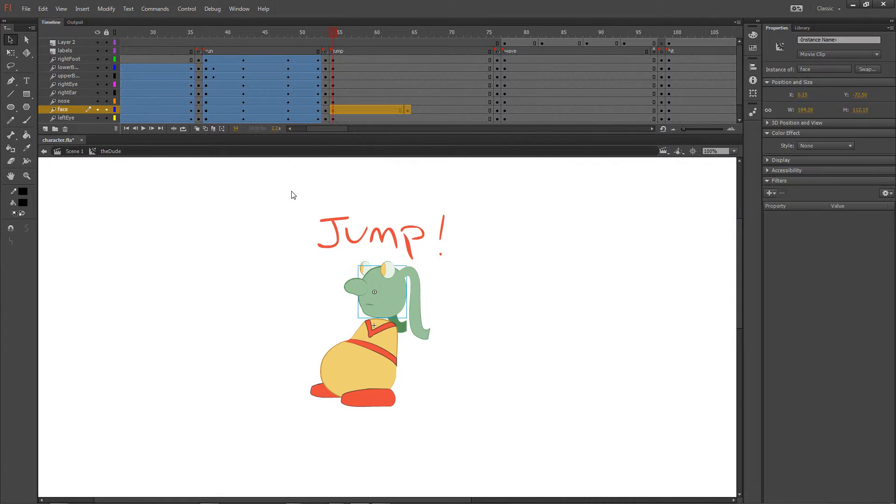
Step: Remove the motion tweens from the run and still sections of the face layer
left_click(305, 110)
right_click(293, 110)
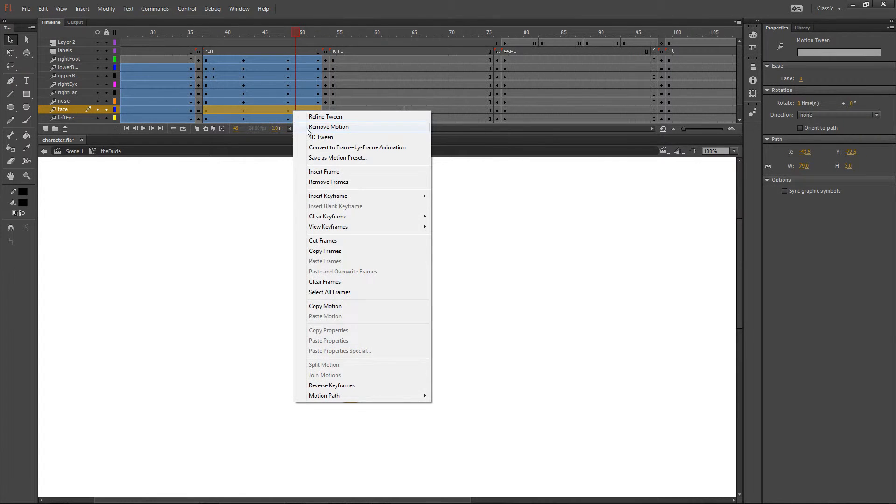
left_click(310, 127)
right_click(175, 111)
left_click(211, 124)
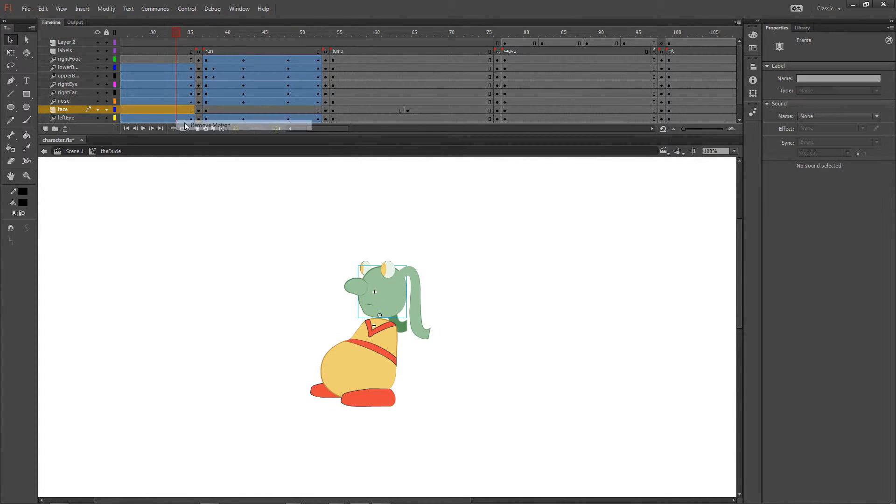
Step: Create a classic tween on the face layer with frames 54 to 64 selected and preview the jump section
left_click(385, 110)
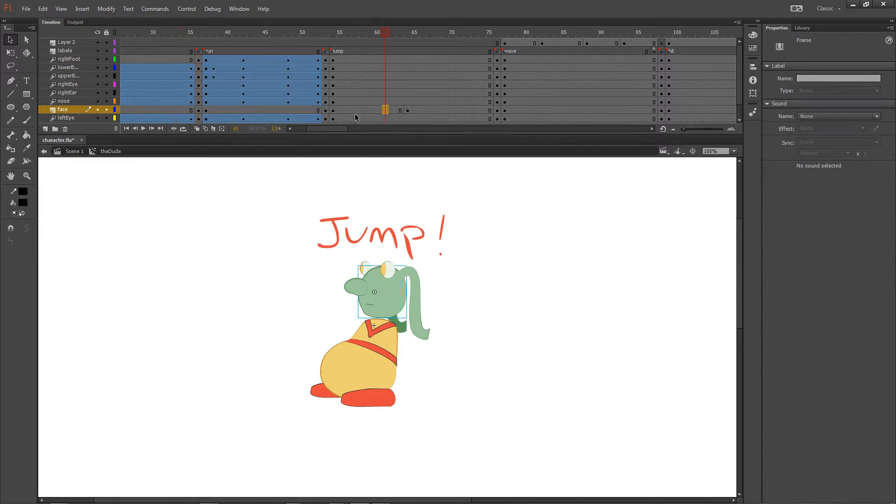
left_click_drag(335, 112, 407, 109)
right_click(406, 109)
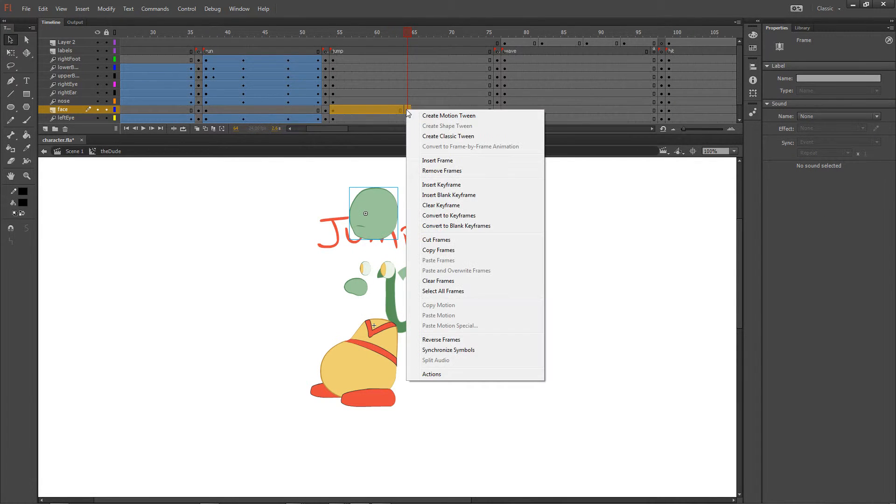
left_click(327, 172)
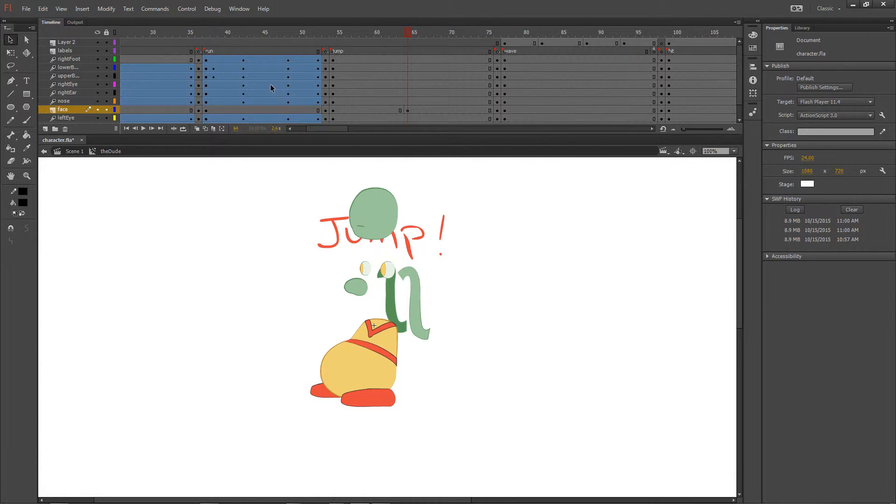
left_click_drag(332, 110, 407, 111)
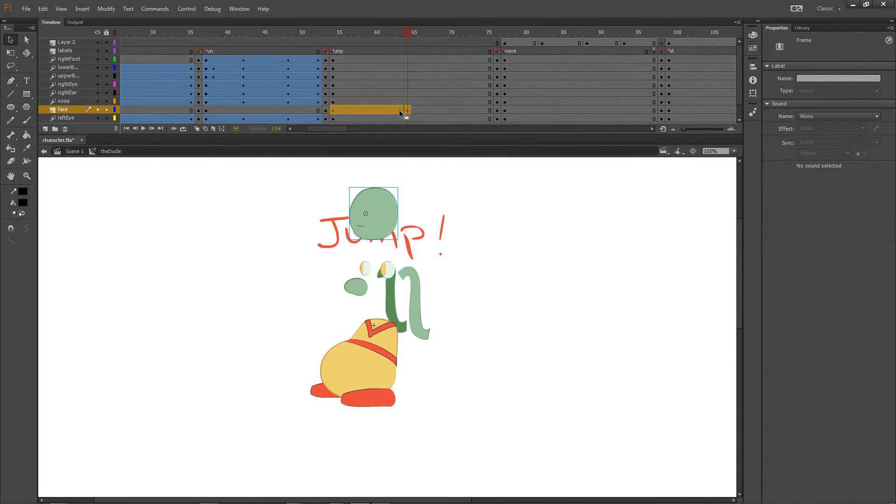
right_click(400, 111)
left_click(430, 138)
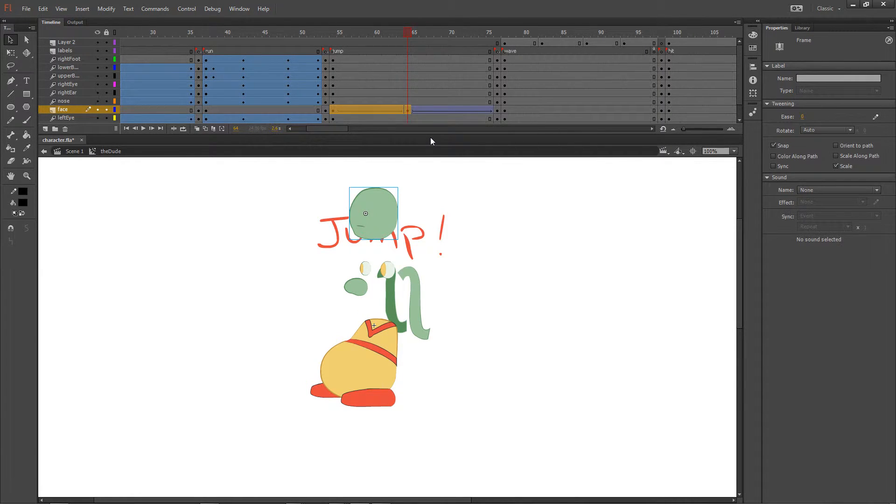
left_click_drag(332, 32, 488, 39)
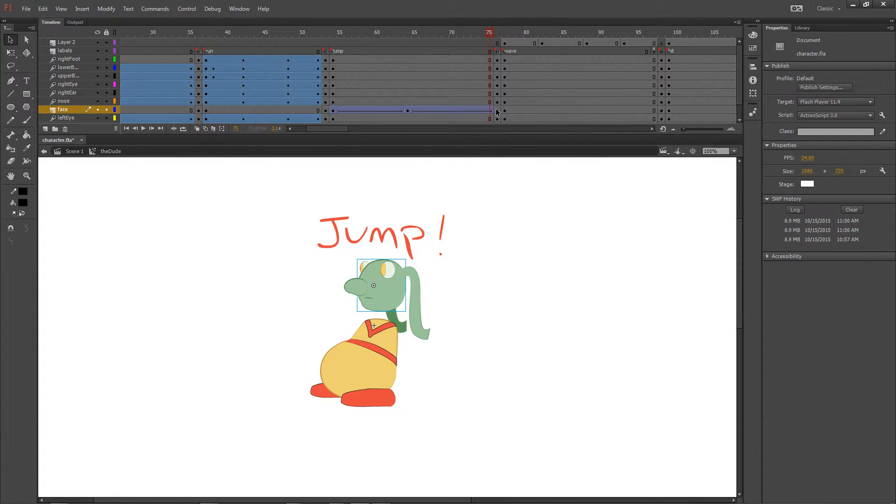
left_click(497, 110)
left_click(495, 34)
left_click_drag(483, 34, 459, 34)
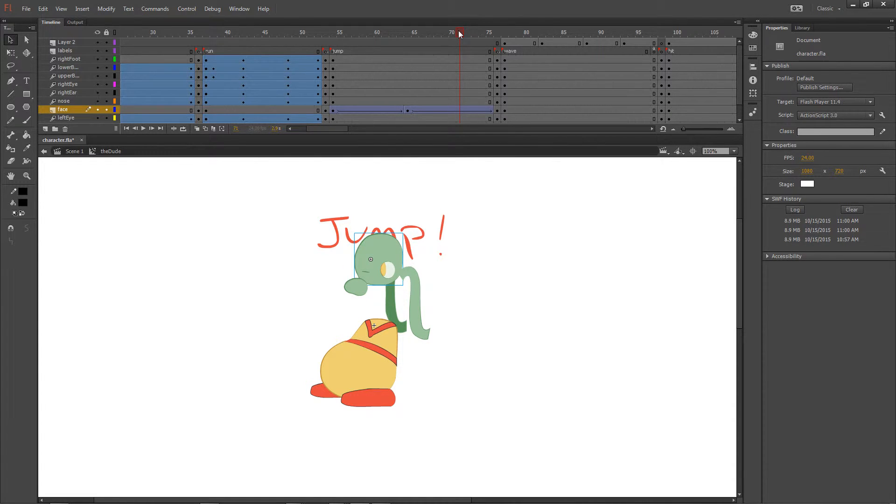
Step: Undo the face layer's classic tween and create one only on the span between frames 54 and 64
key("ctrl+z")
key("ctrl+z")
key("ctrl+z")
key("ctrl+z")
key("ctrl+z")
key("ctrl+z")
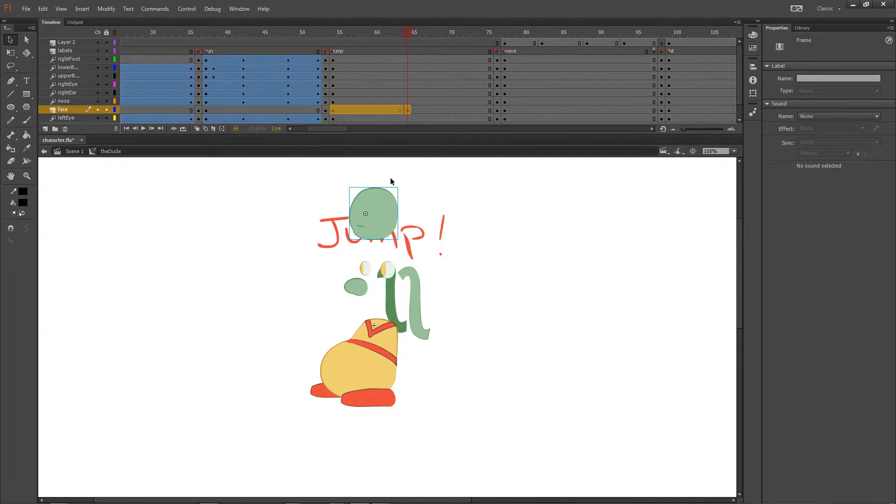
left_click(395, 175)
right_click(374, 112)
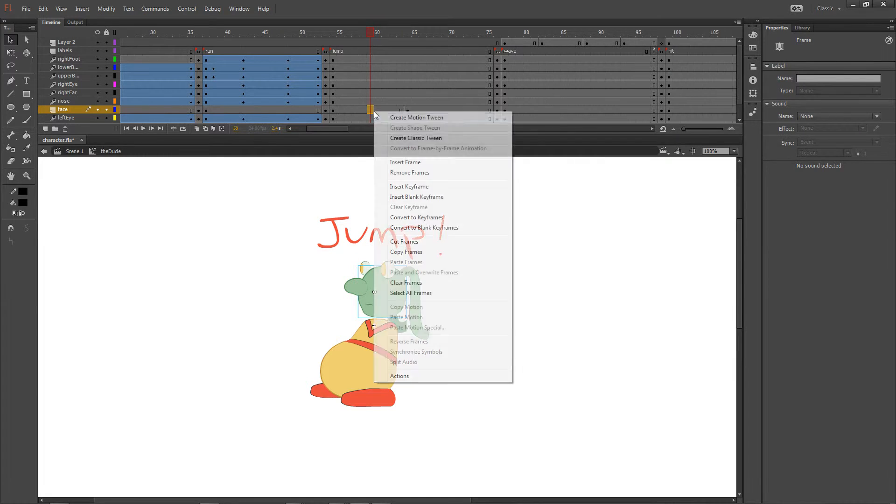
left_click(400, 138)
left_click_drag(350, 26, 404, 28)
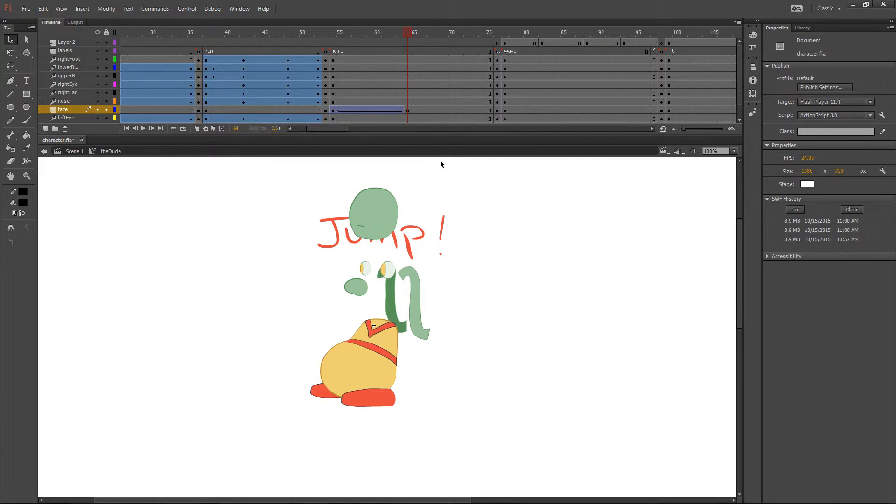
Step: Copy frame 54 of the face layer and paste it at frame 75
left_click(489, 111)
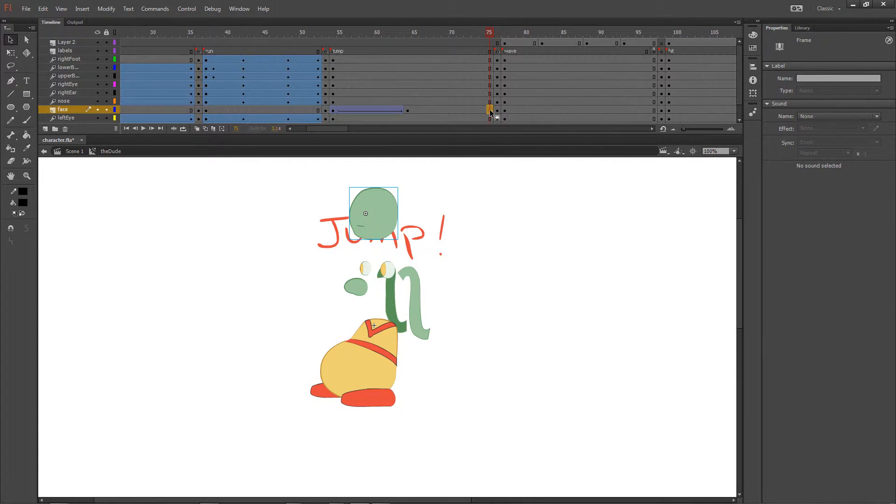
left_click(334, 110)
right_click(334, 110)
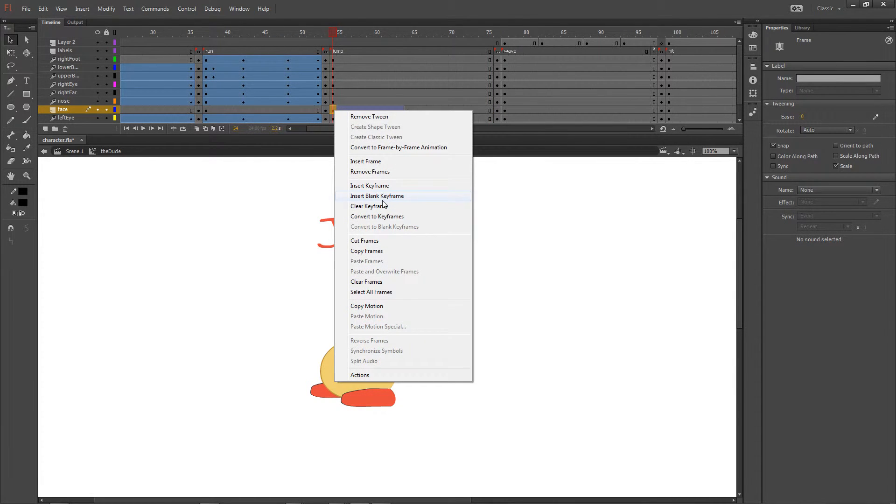
left_click(395, 250)
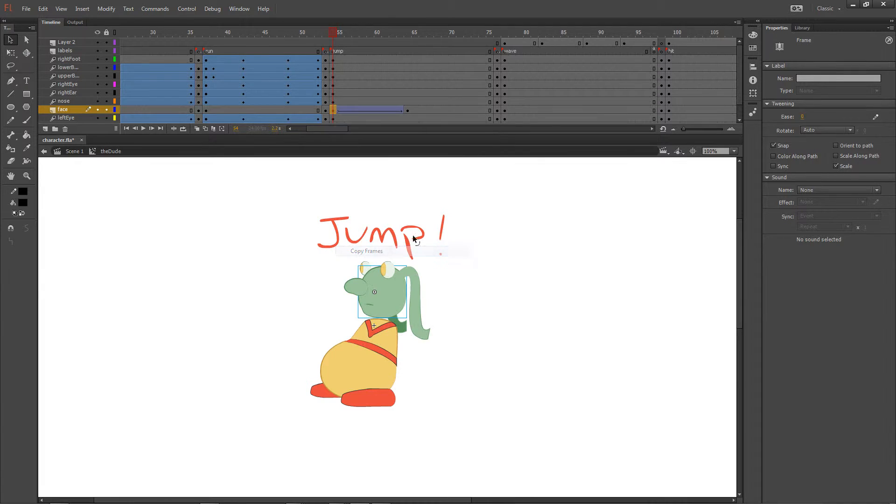
left_click(490, 110)
right_click(490, 111)
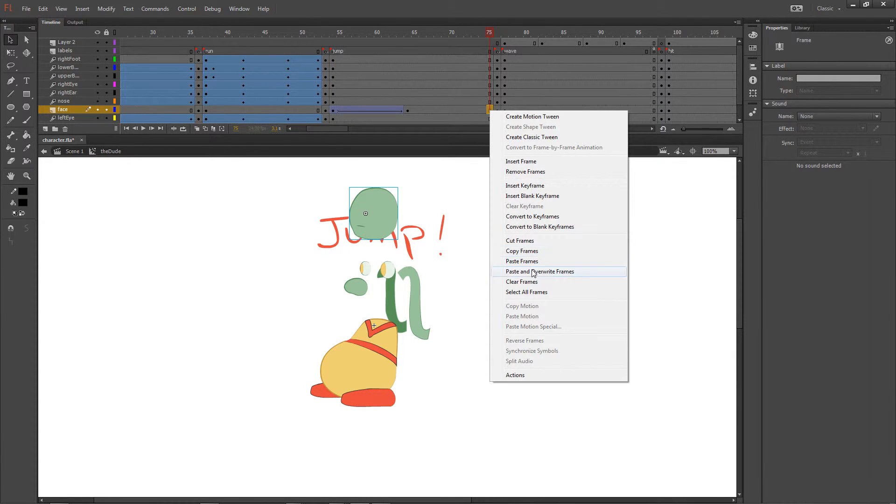
left_click(532, 260)
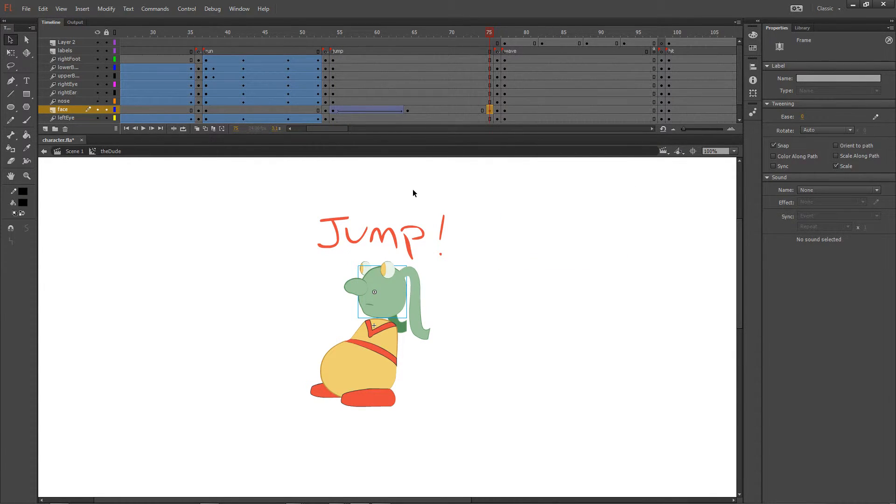
Step: Create a classic tween on the face layer between frames 64 and 75 and preview the jump motion
right_click(419, 111)
left_click(444, 135)
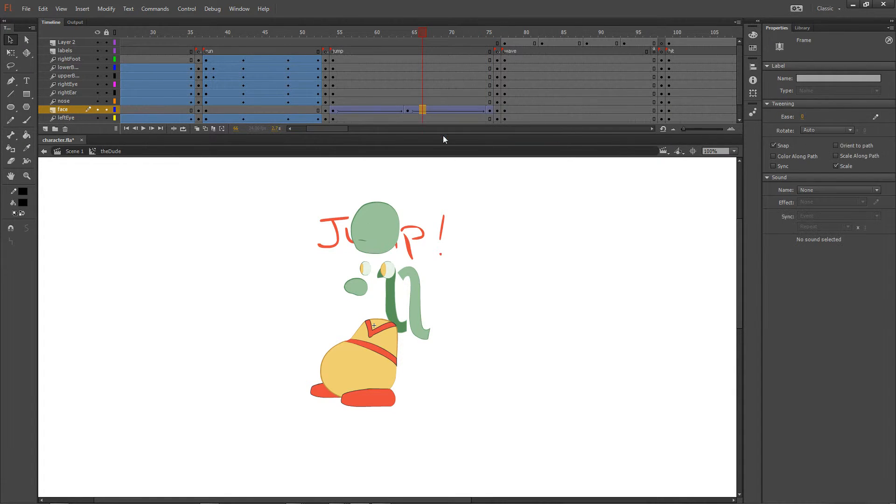
left_click_drag(373, 33, 487, 42)
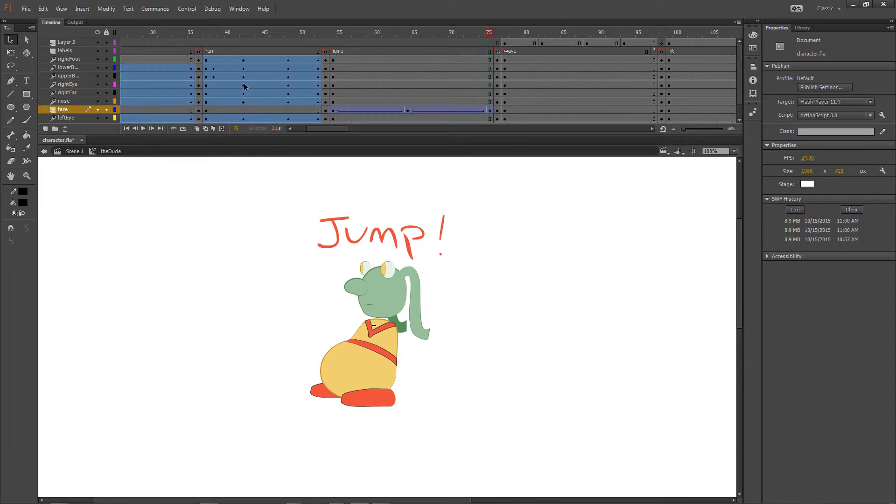
left_click(244, 67)
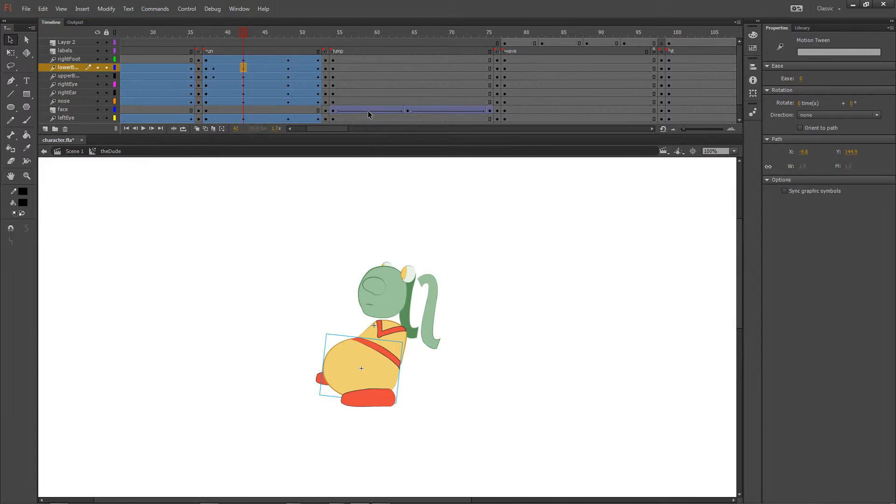
Step: Undo the face layer's classic tween edits back to its original still and run motion tweens and preview the run
key("ctrl+z")
key("ctrl+z")
key("ctrl+z")
key("ctrl+z")
key("ctrl+z")
key("ctrl+z")
key("ctrl+z")
key("ctrl+z")
key("ctrl+z")
key("ctrl+z")
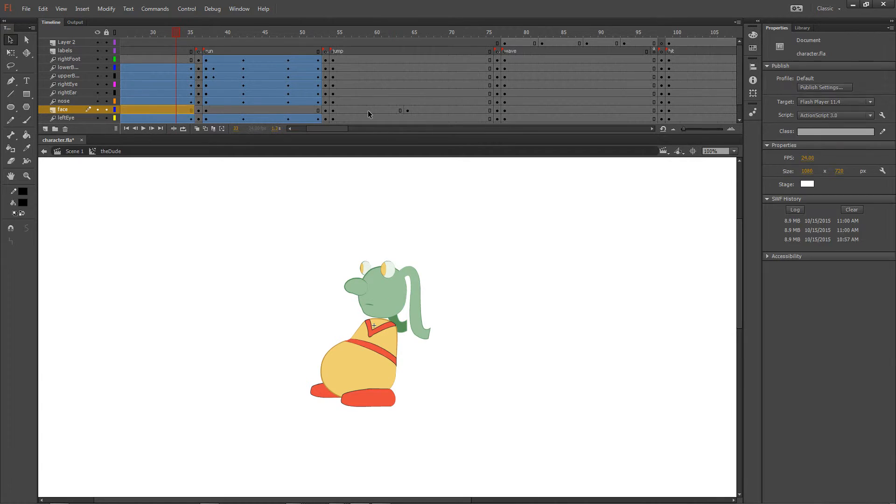
key("ctrl+z")
key("ctrl+z")
key("ctrl+z")
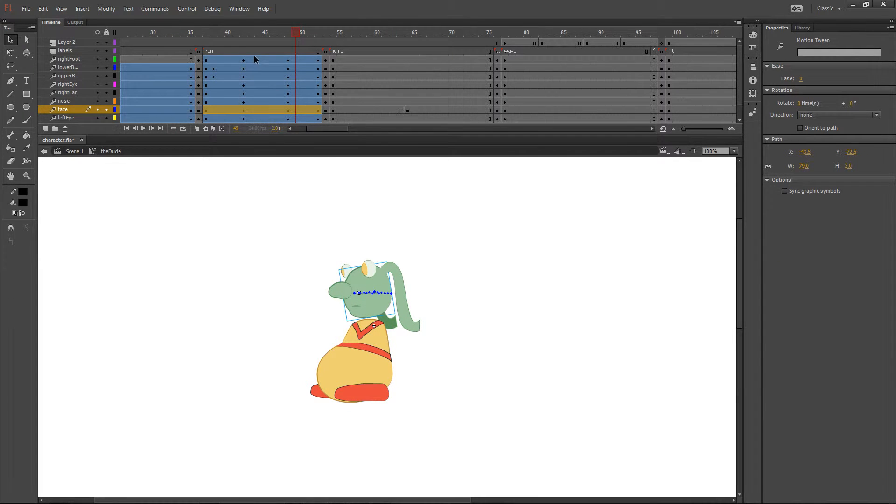
left_click_drag(225, 31, 267, 35)
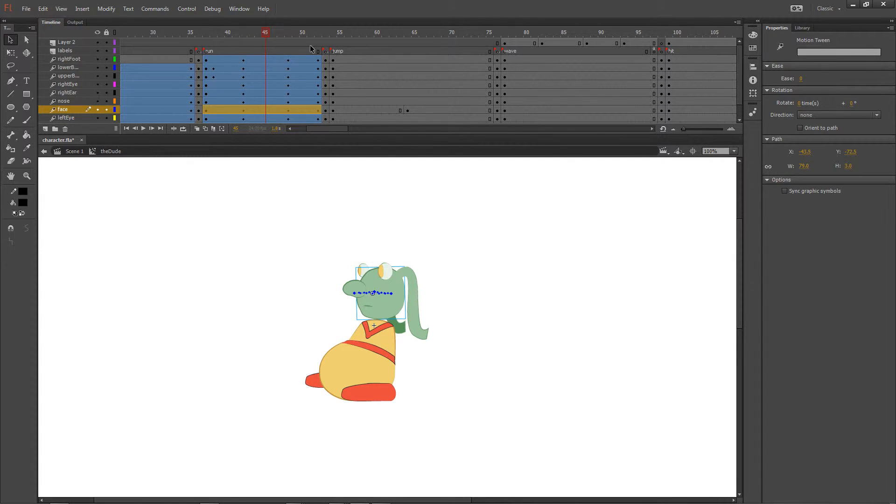
Step: Create a motion tween over the jump section of the rightFoot layer
left_click(376, 59)
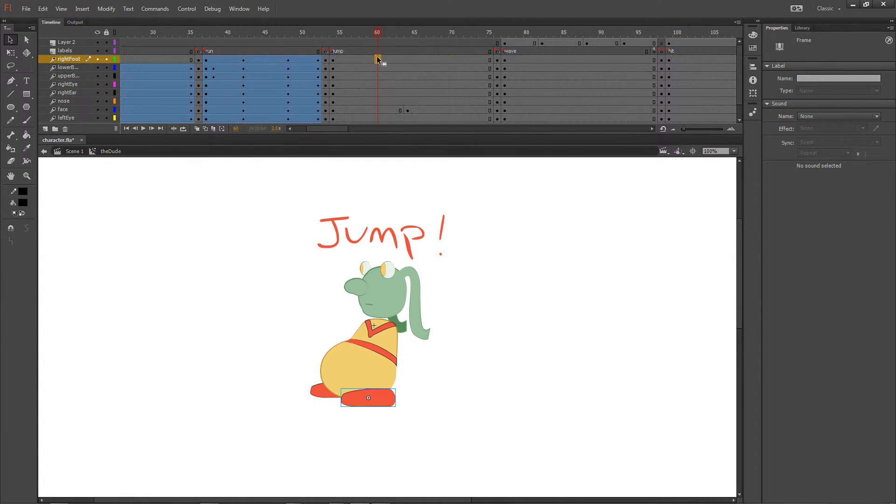
right_click(422, 60)
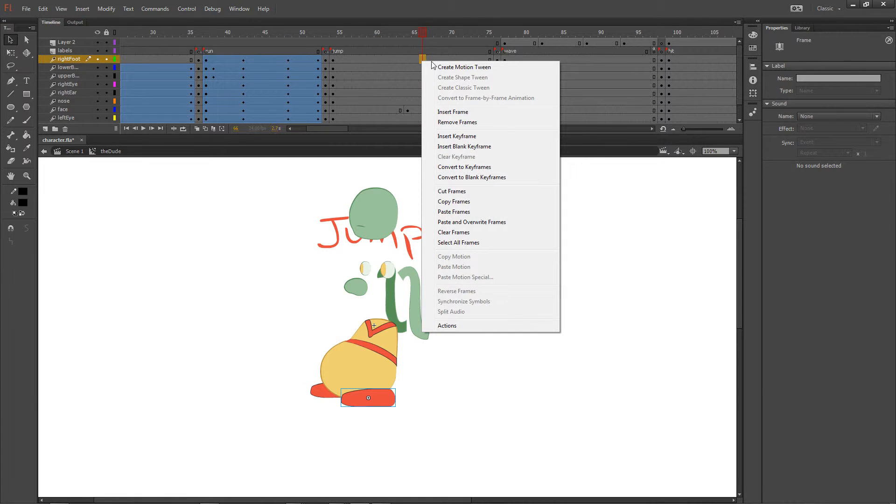
left_click(435, 68)
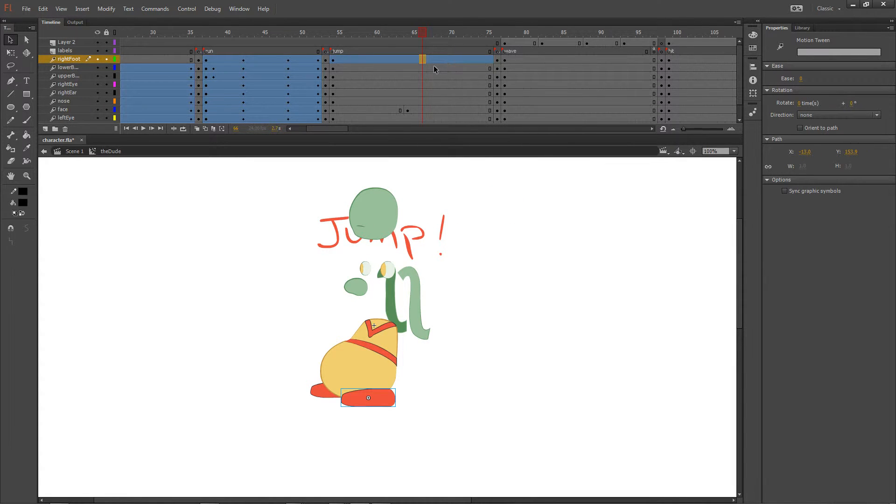
left_click(407, 111)
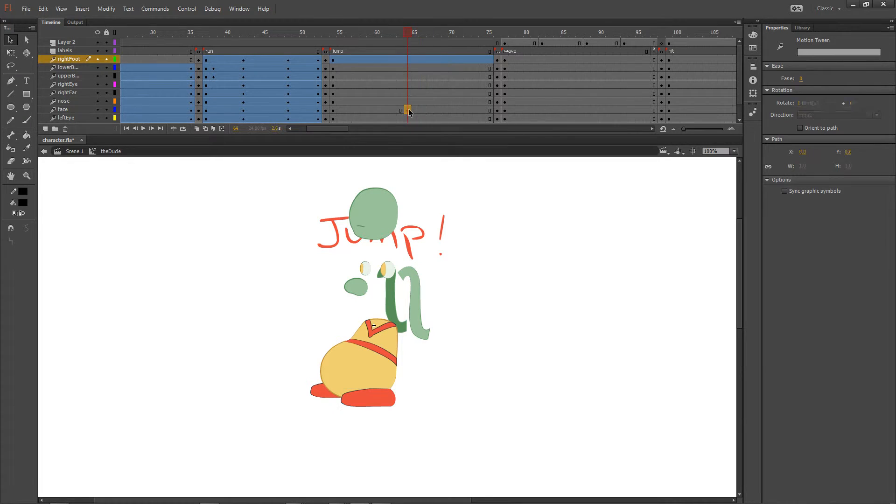
key("ctrl+z")
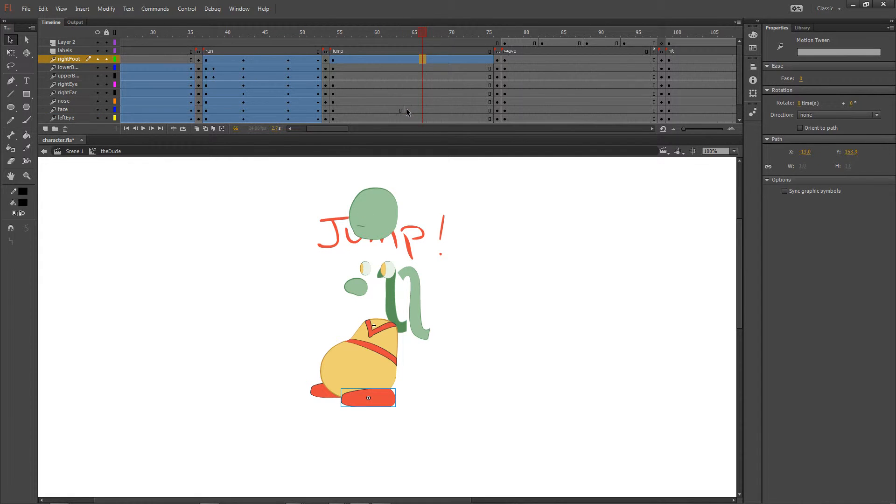
Step: Clear the face layer's keyframe at frame 64 and create a motion tween over its jump section
left_click(407, 111)
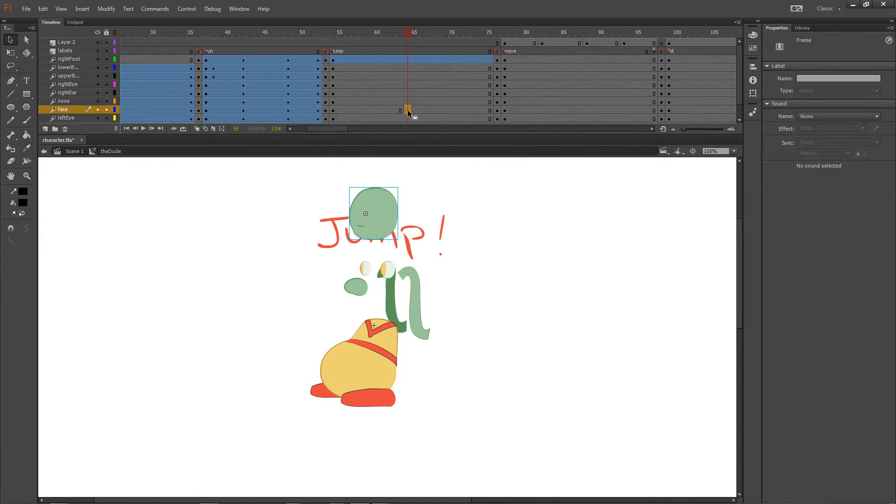
key("ctrl+z")
left_click(407, 110)
right_click(392, 110)
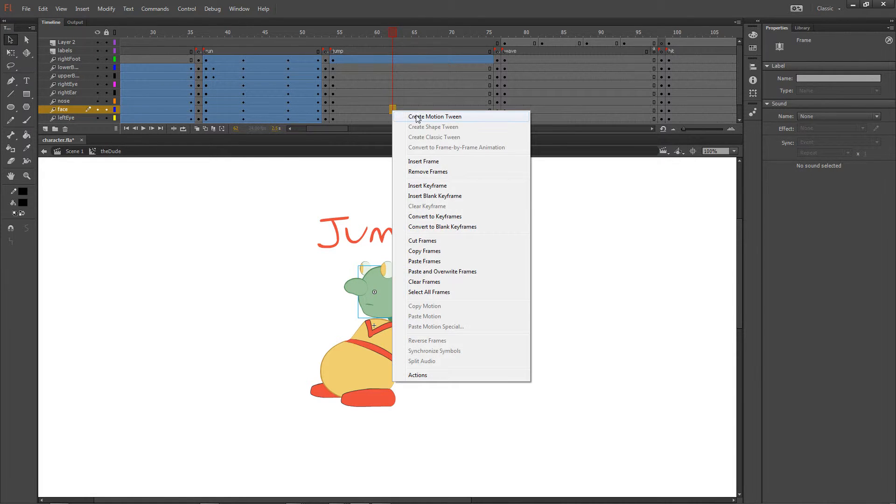
left_click(410, 115)
Step: At frame 64, move the face up above the body to about X -24, Y -260 and preview the motion
left_click(408, 110)
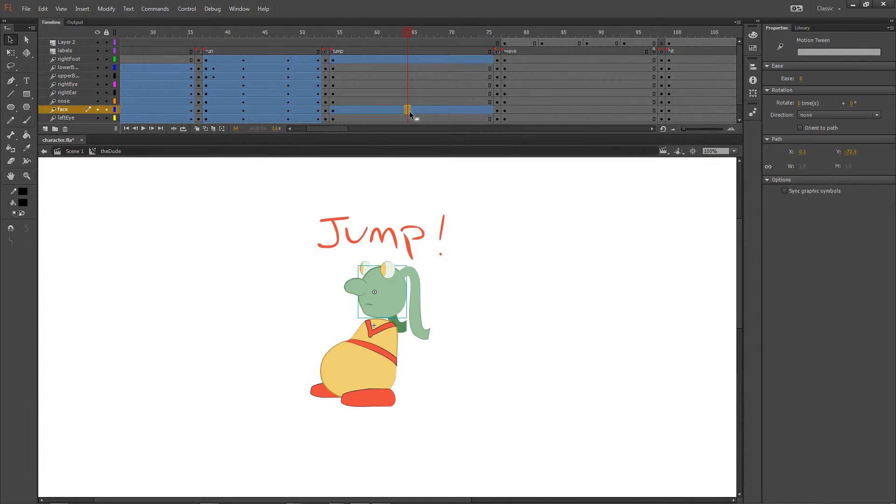
left_click(392, 279)
left_click_drag(392, 279, 380, 192)
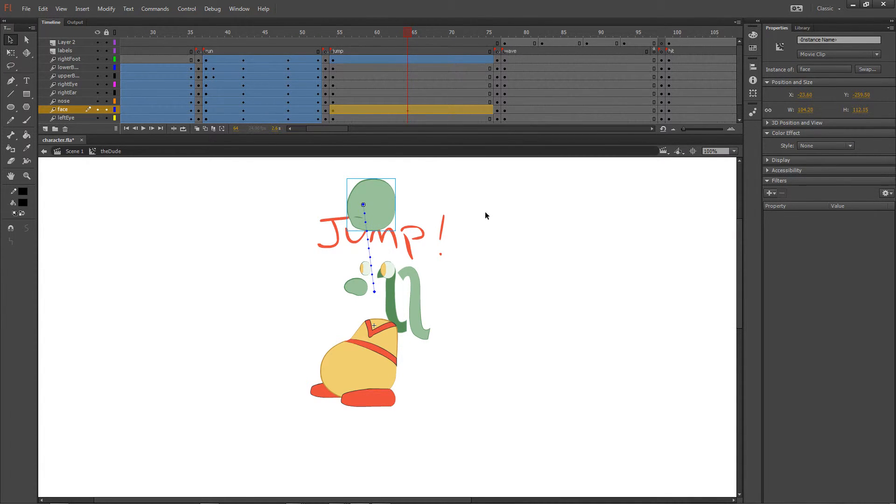
left_click(329, 30)
left_click_drag(329, 31, 406, 34)
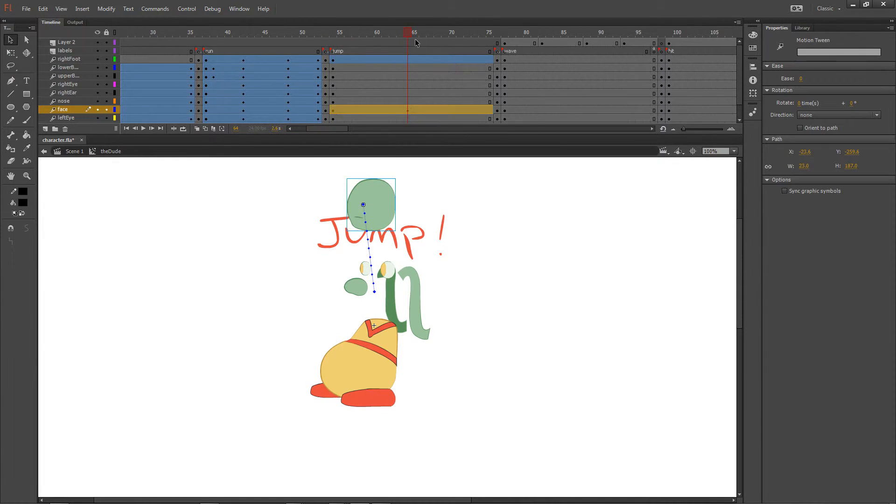
Step: Try copying the face layer's frame 54 onto frame 75, preview the motion, and undo the paste
left_click(332, 110)
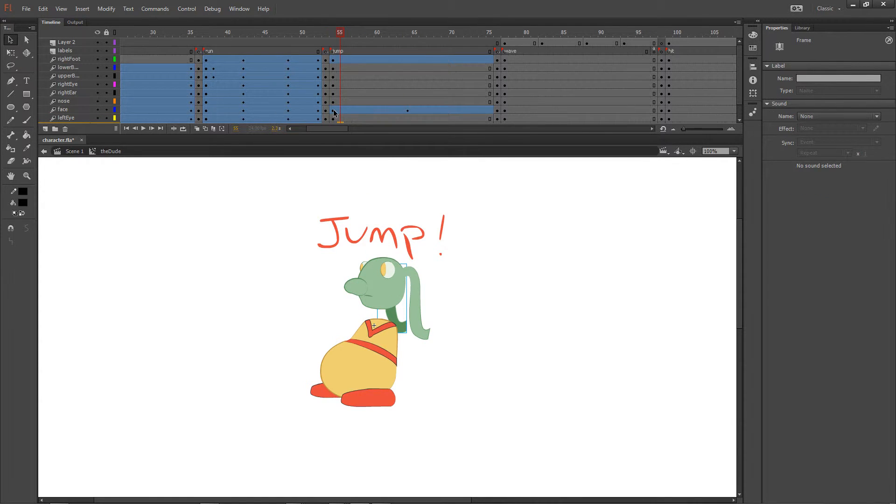
left_click(333, 110)
right_click(334, 110)
left_click(403, 251)
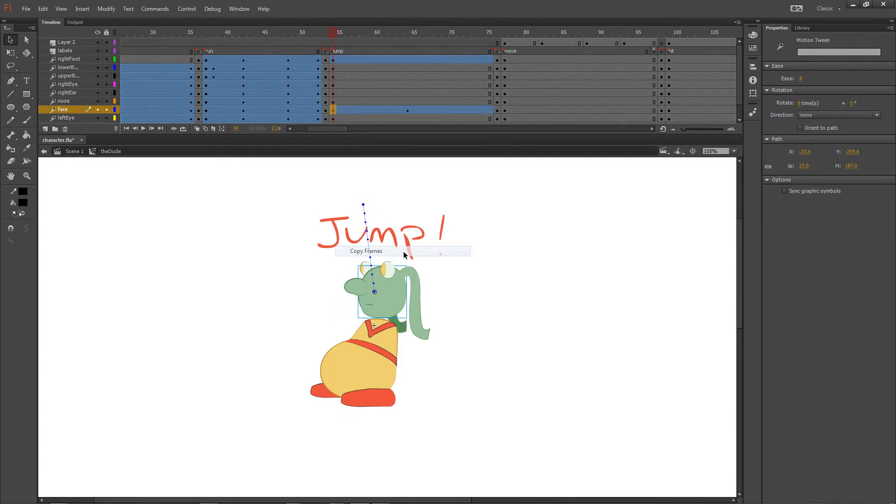
left_click(489, 110)
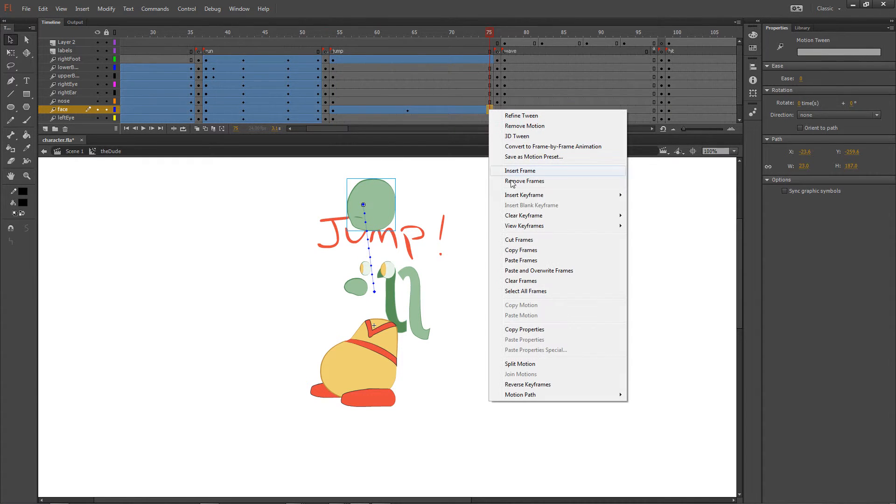
left_click(521, 261)
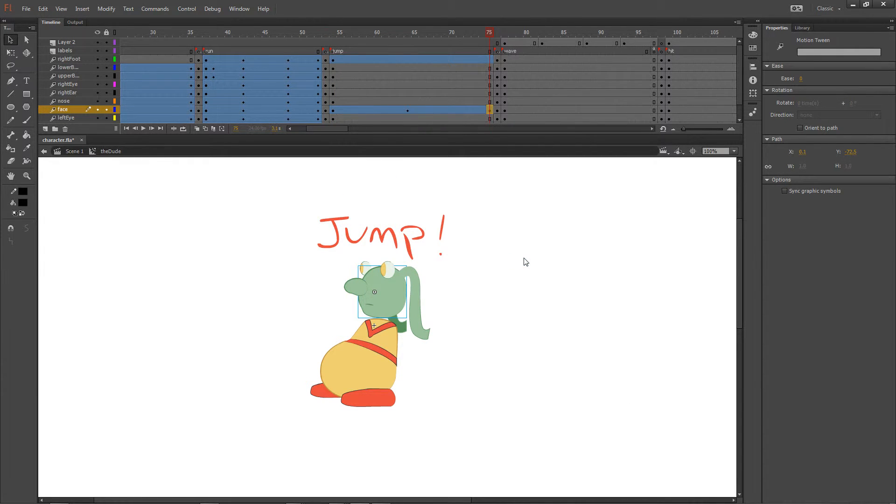
left_click(526, 262)
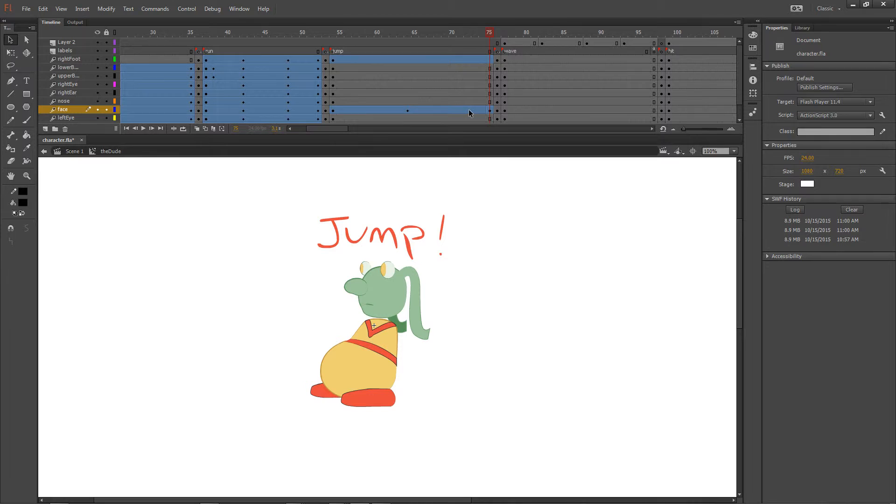
left_click_drag(485, 36, 487, 35)
key("ctrl+z")
key("ctrl+z")
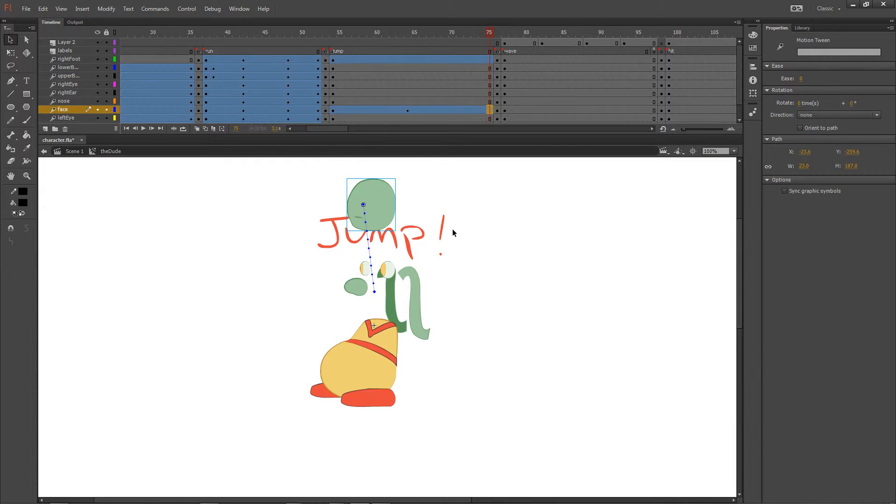
Step: Copy the face's properties from frame 54 and paste them at frame 75 of its motion tween
left_click(336, 111)
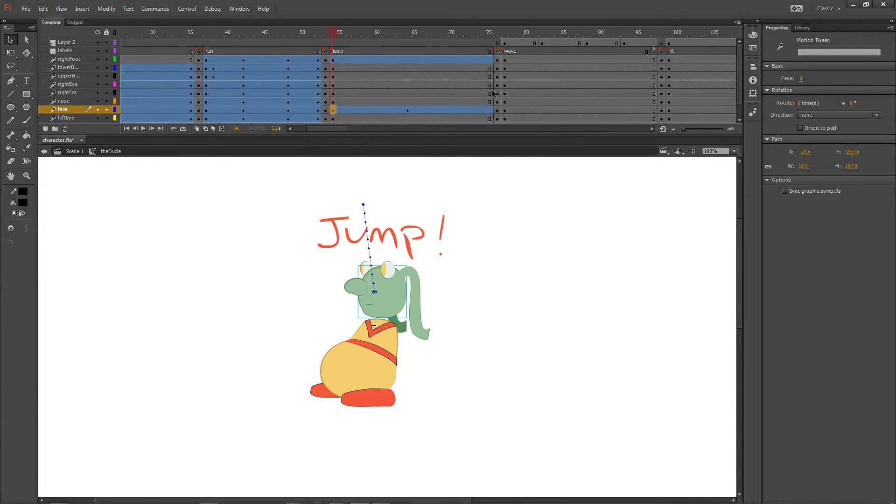
left_click(489, 111)
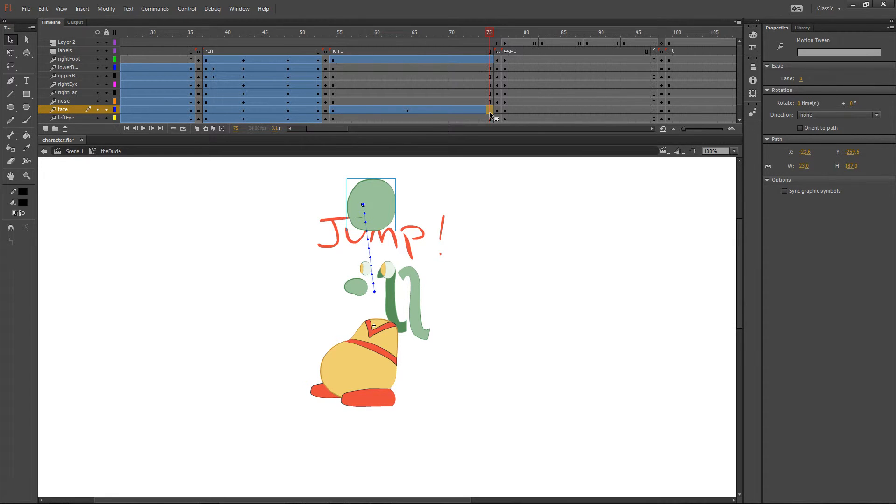
left_click(332, 111)
right_click(332, 110)
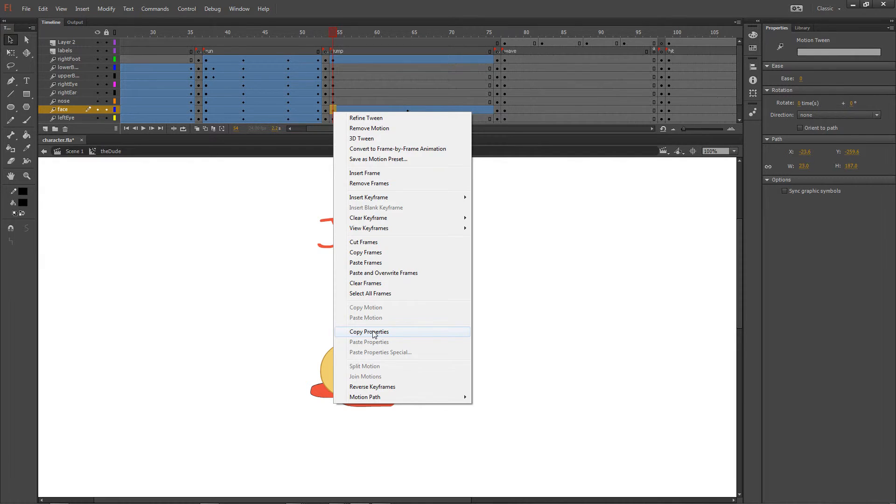
left_click(374, 332)
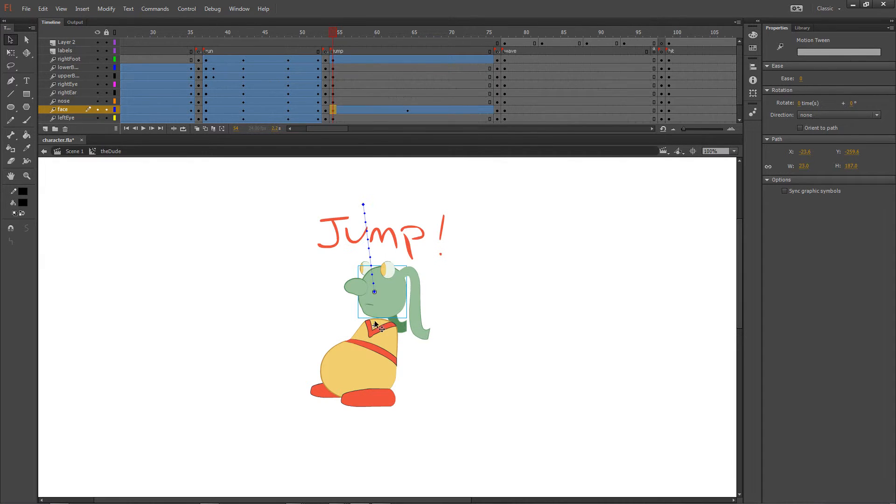
left_click(490, 110)
right_click(490, 111)
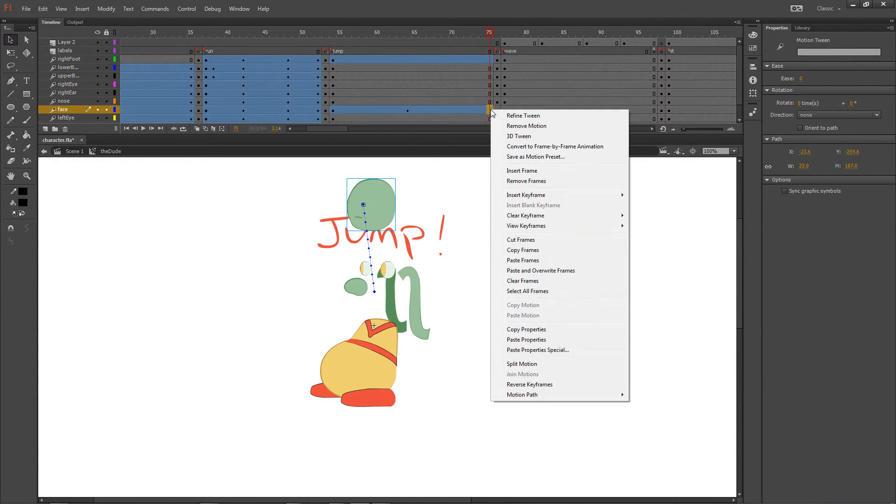
left_click(518, 340)
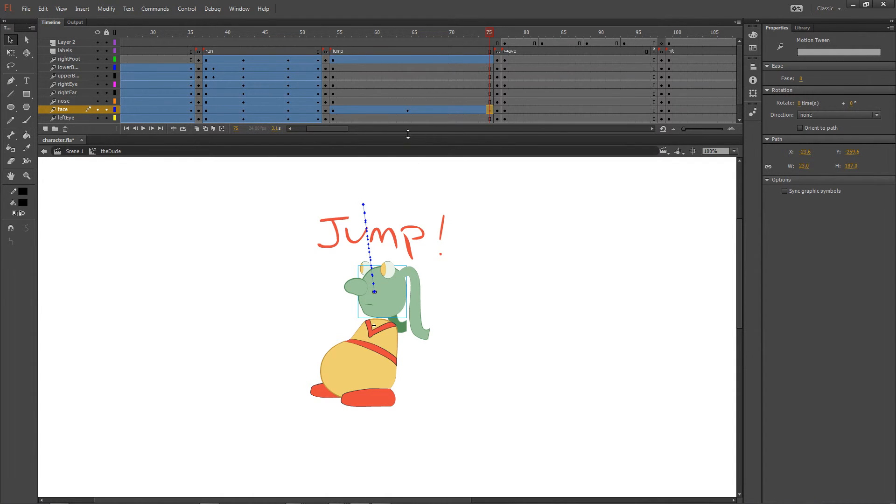
Step: Enlarge the timeline down to the leftFoot layer and check the frame options for frame 37 across all body-part layers
left_click_drag(404, 134, 403, 158)
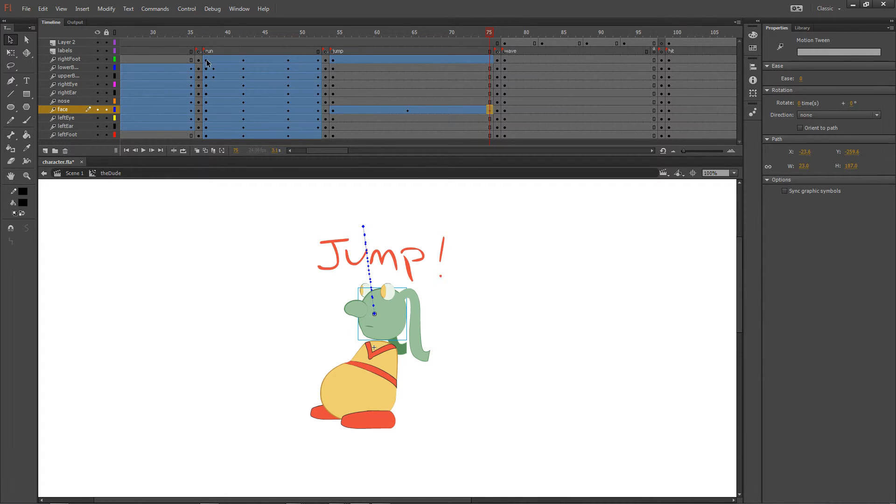
left_click_drag(207, 60, 206, 88)
left_click_drag(204, 133, 205, 135)
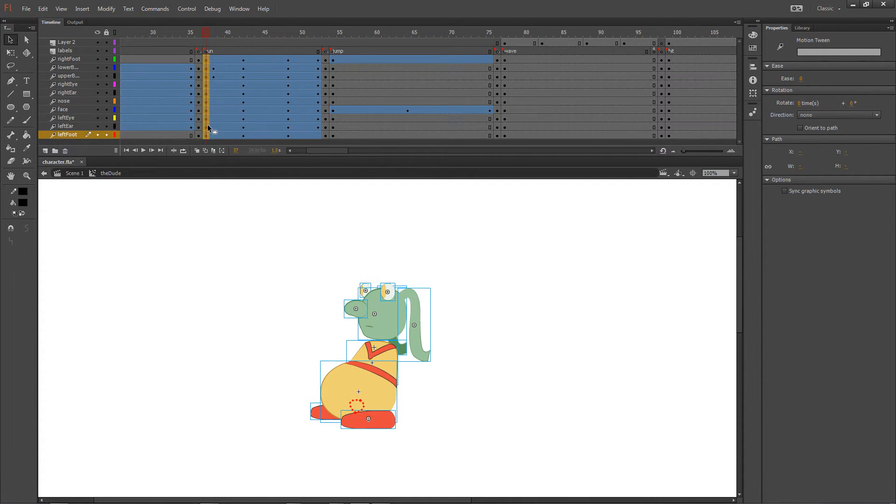
right_click(208, 126)
left_click(260, 266)
right_click(206, 88)
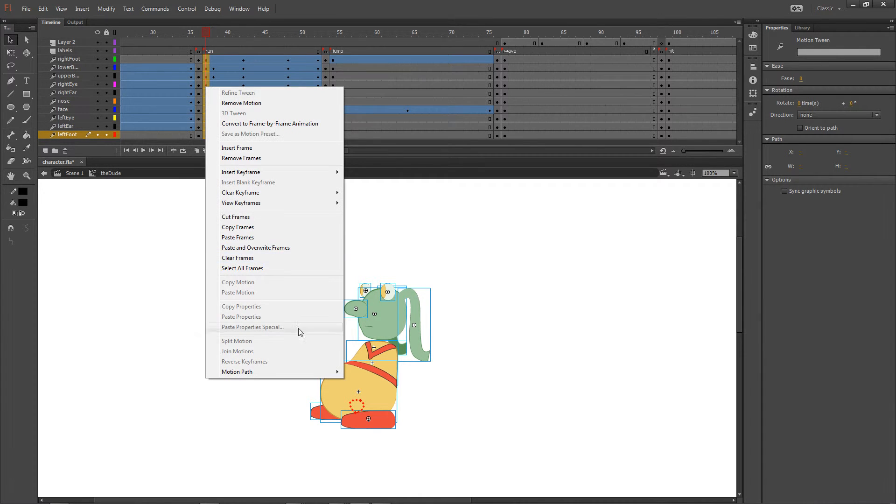
left_click(142, 275)
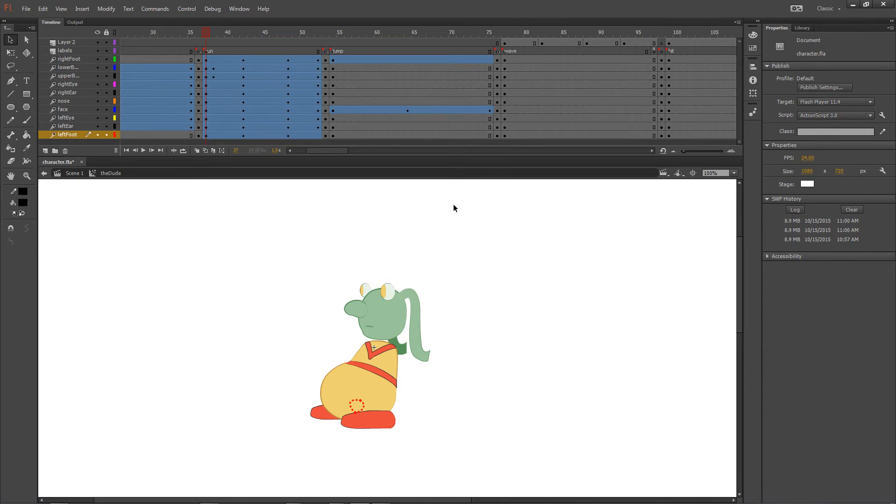
Step: At frame 64, move the face back down onto the body at about X -7, Y -72 and preview up to frame 75
left_click(415, 60)
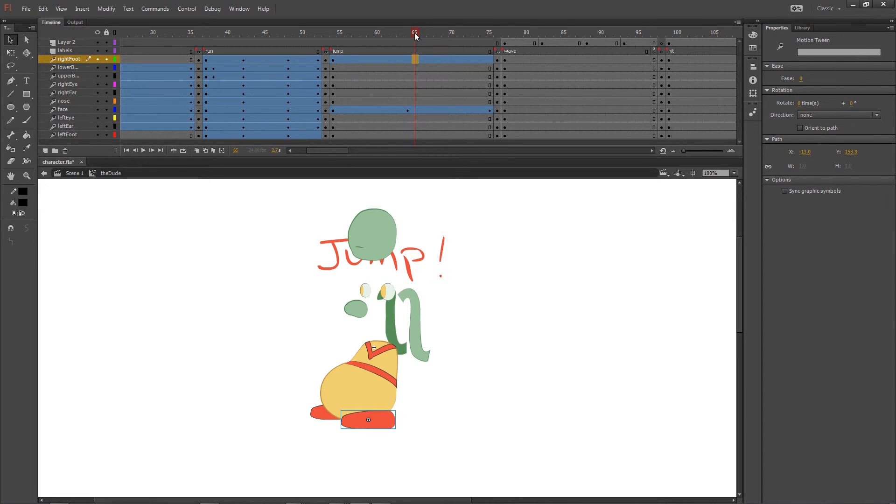
left_click_drag(414, 33, 410, 32)
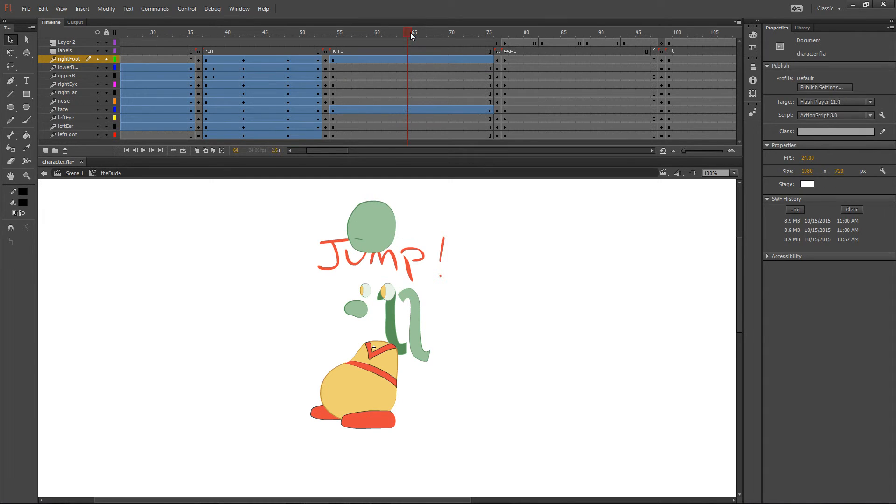
left_click_drag(379, 233, 387, 319)
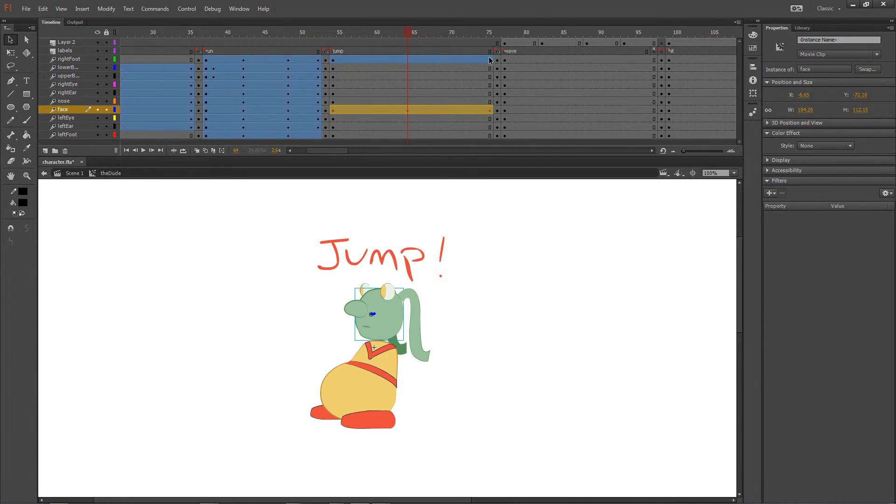
left_click_drag(406, 33, 490, 39)
left_click(491, 35)
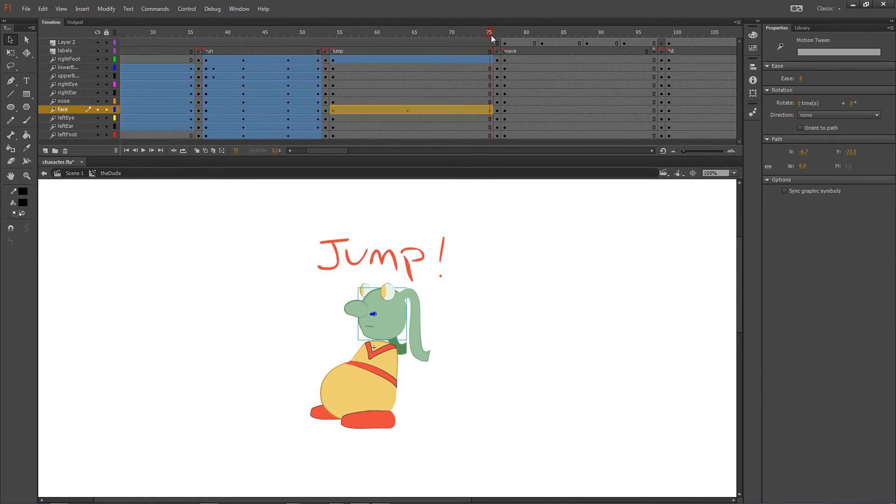
Step: Insert a keyframe for all properties at frame 75 of the rightFoot layer's motion tween
left_click(490, 60)
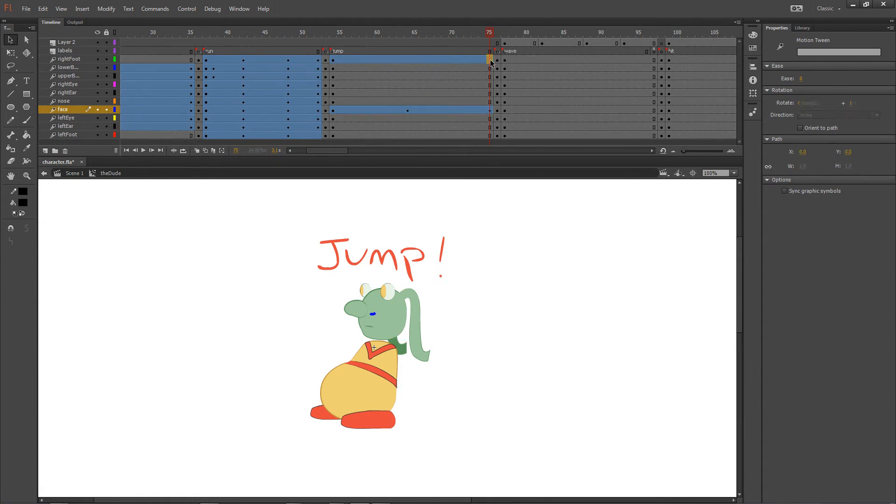
right_click(491, 60)
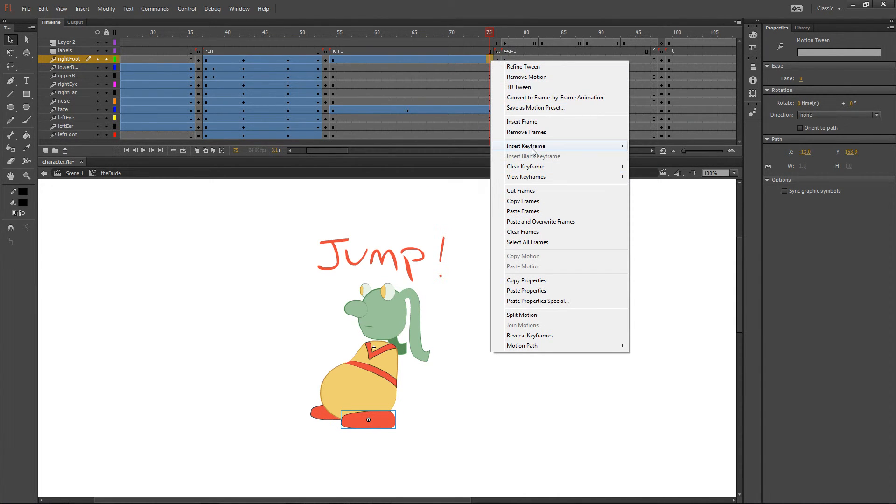
left_click(448, 209)
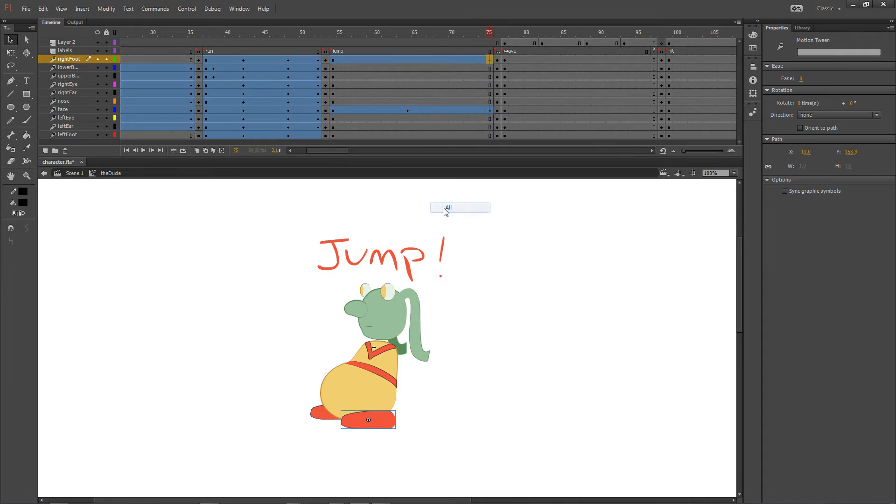
left_click(569, 301)
left_click_drag(488, 37, 484, 37)
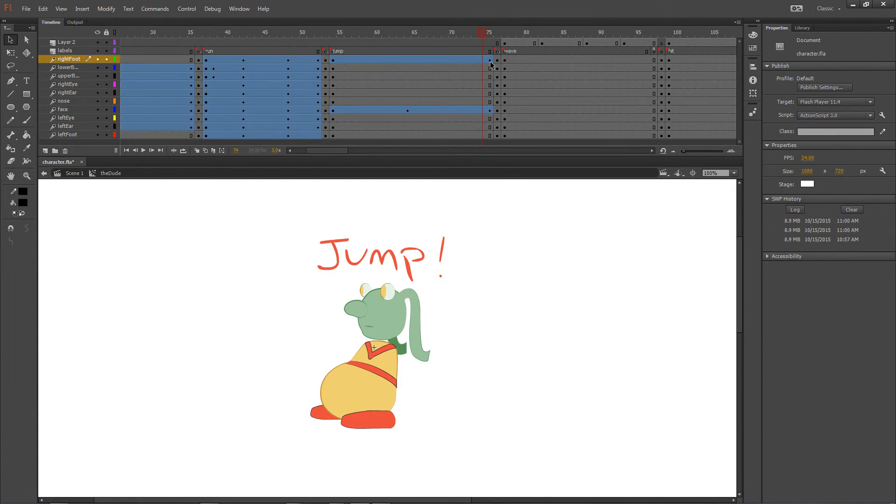
Step: At frame 64, move the right foot up and forward to about X -238, Y -44 and preview its return to frame 75
left_click(408, 59)
left_click(386, 323)
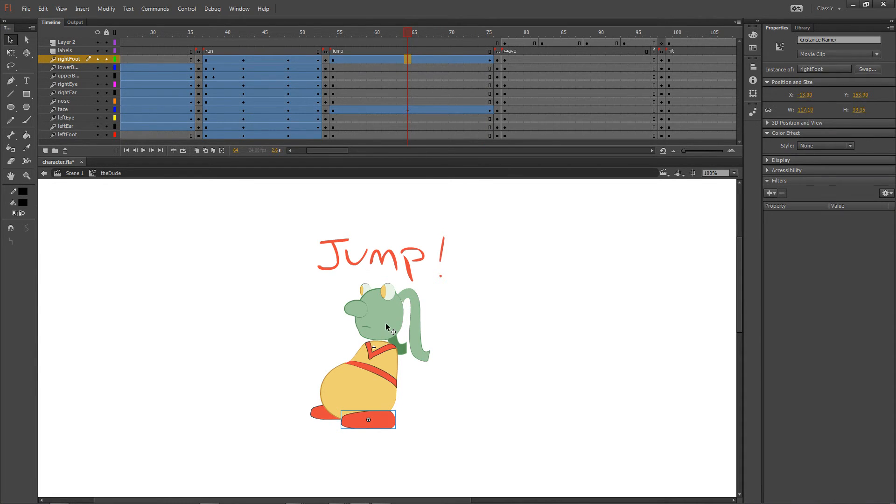
left_click(386, 424)
left_click_drag(386, 424, 281, 330)
left_click_drag(409, 32, 489, 39)
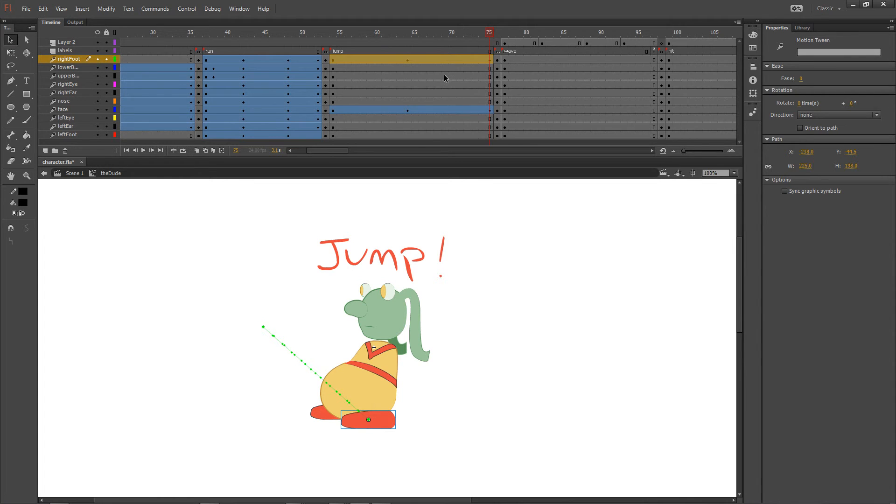
Step: Compare the keyframe options of the untweened upper body layer with those of the face layer's motion tween
left_click(490, 77)
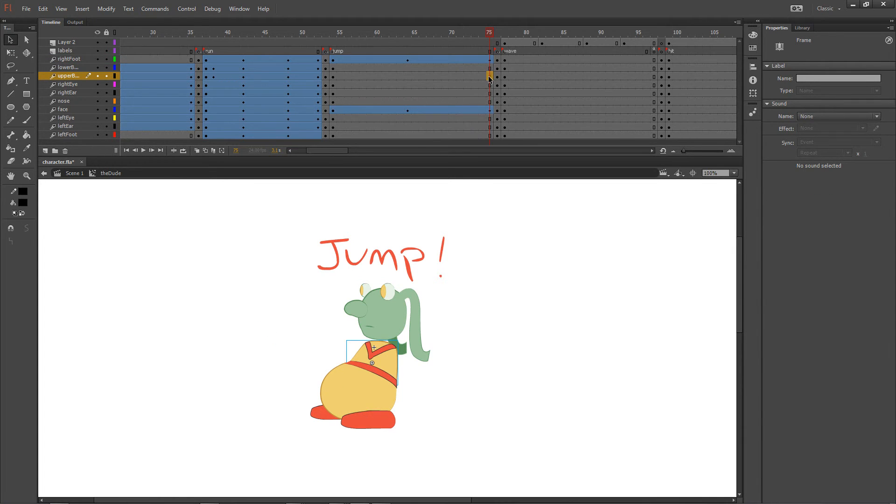
right_click(488, 77)
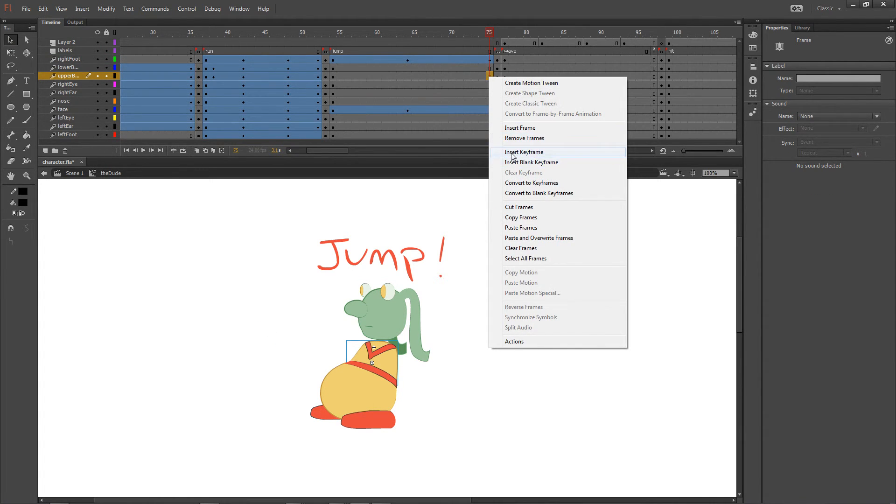
left_click(255, 234)
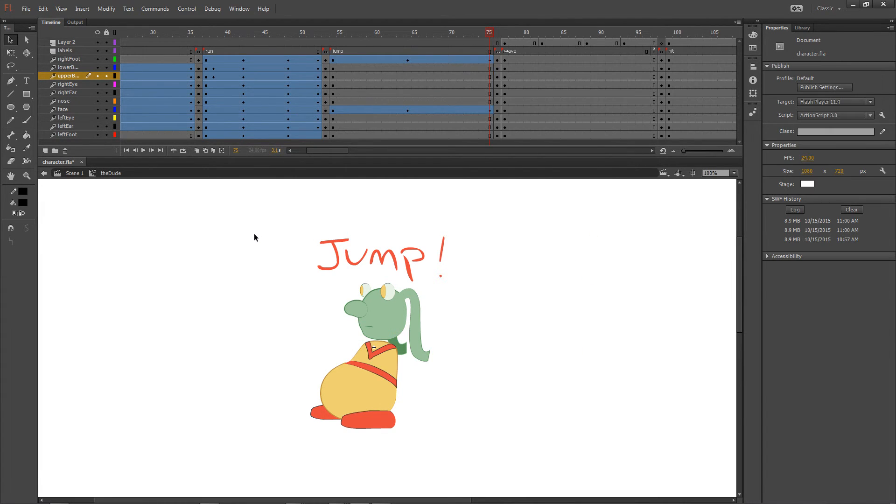
right_click(461, 112)
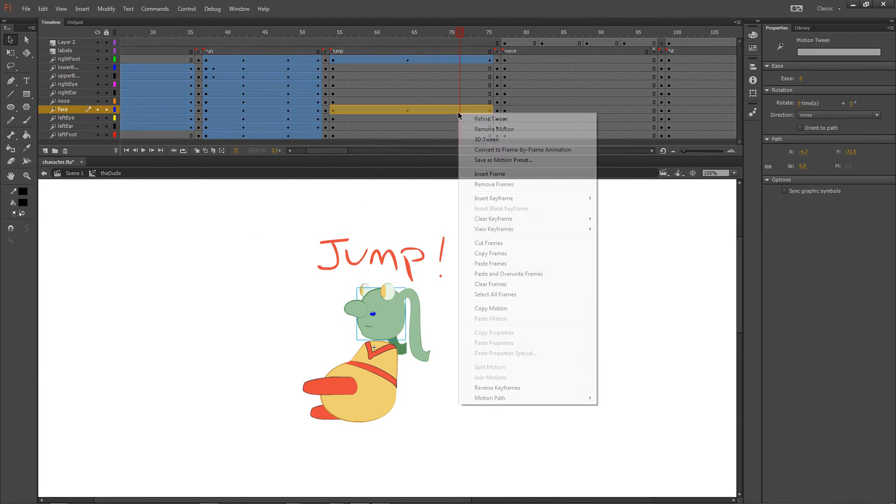
mouse_move(491, 201)
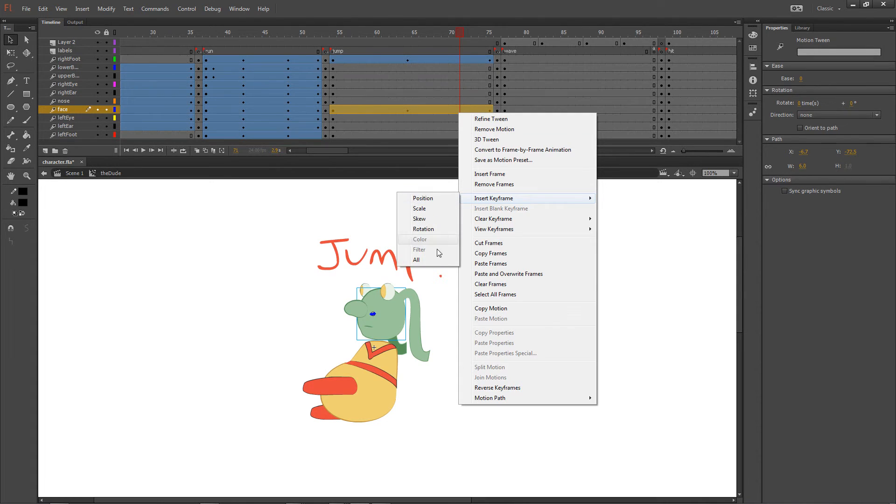
left_click(417, 259)
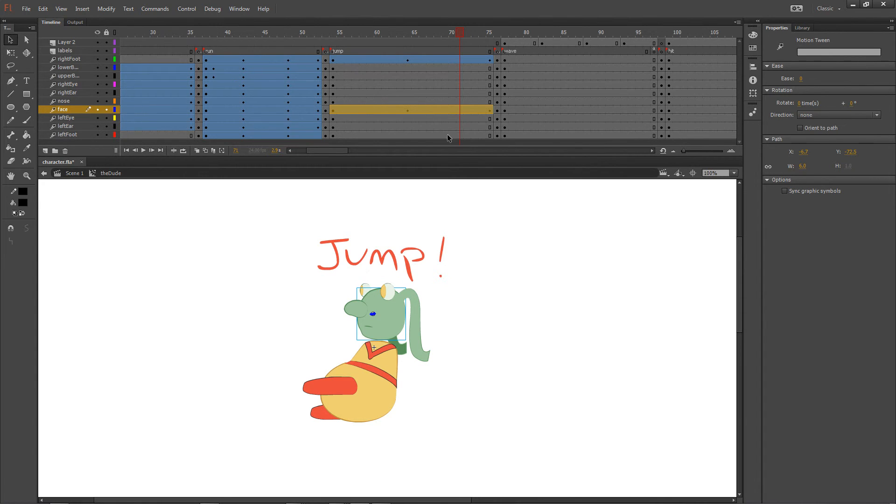
Step: Create motion tweens over the jump section of the lower body, upper body, rightEye, rightEar and nose layers
left_click_drag(360, 69, 362, 96)
right_click(362, 96)
left_click(379, 103)
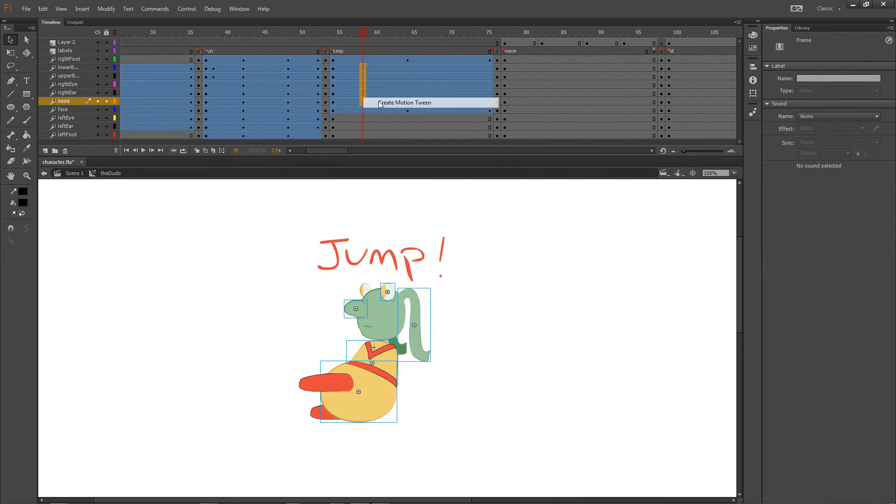
Step: Insert keyframes for all properties at frame 75 of the lower body, upper body, rightEye, rightEar and nose motion tweens
left_click_drag(490, 68, 491, 99)
right_click(489, 98)
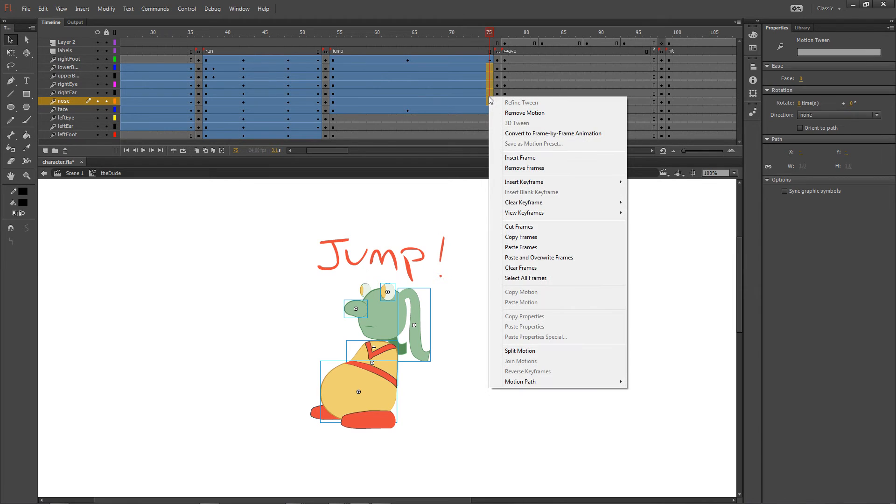
mouse_move(514, 182)
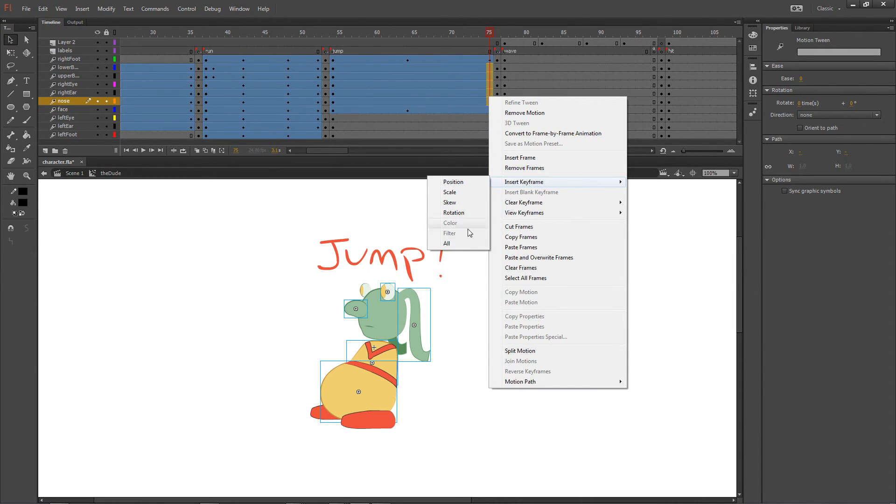
left_click(466, 244)
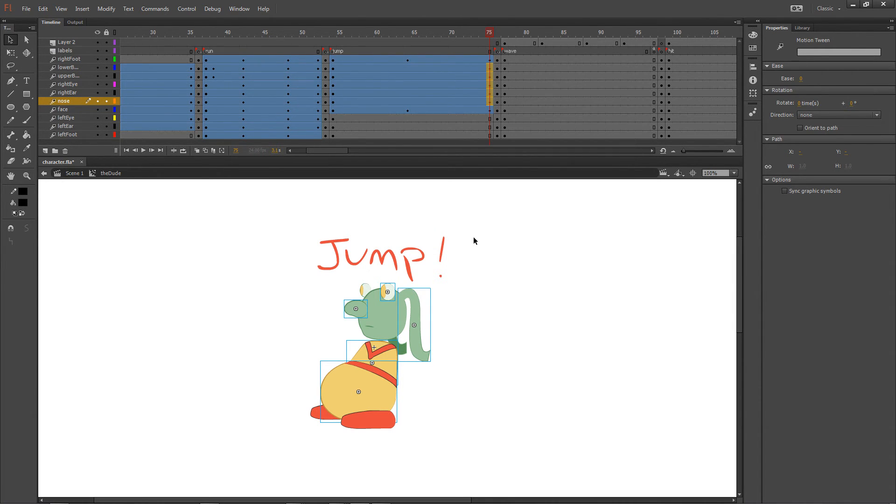
left_click(547, 285)
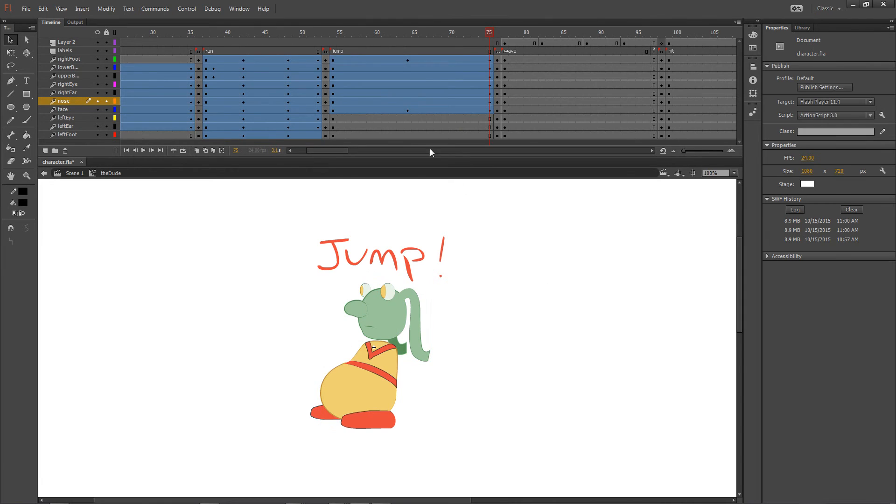
Step: At frame 64, move the lower body to about X 122, Y 139 and the upper body to about X 299, Y -136
left_click(408, 31)
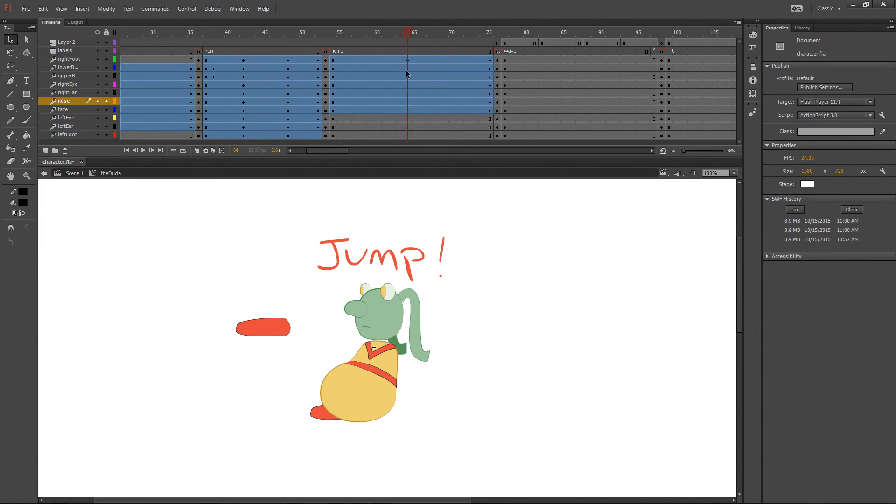
left_click(406, 71)
left_click_drag(368, 385, 441, 406)
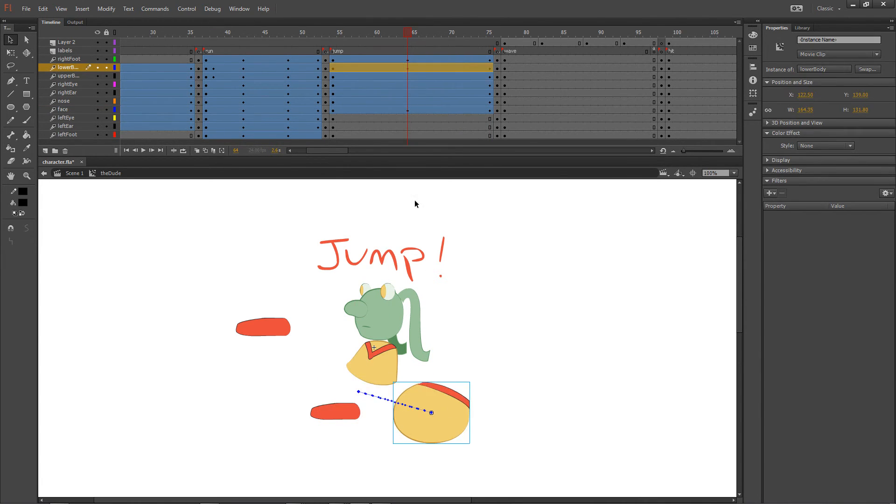
left_click(408, 76)
left_click_drag(390, 366, 532, 287)
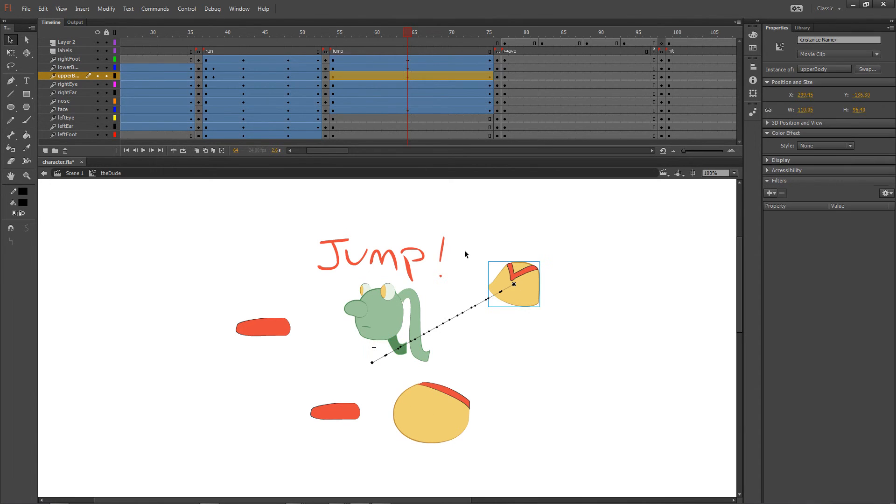
Step: At frame 64, raise the right eye to about Y -286, shift the right ear back behind the head and move the nose forward
left_click(408, 84)
left_click_drag(390, 290, 387, 213)
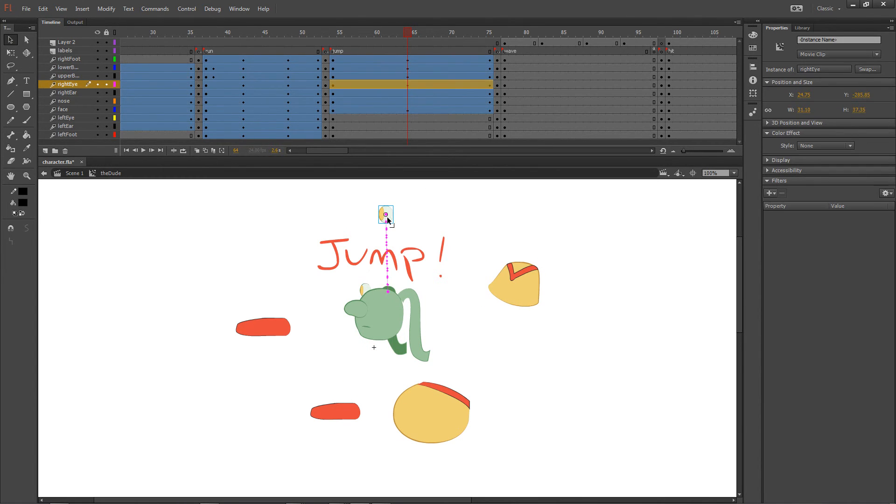
left_click(405, 310)
left_click_drag(405, 310, 466, 319)
left_click(362, 314)
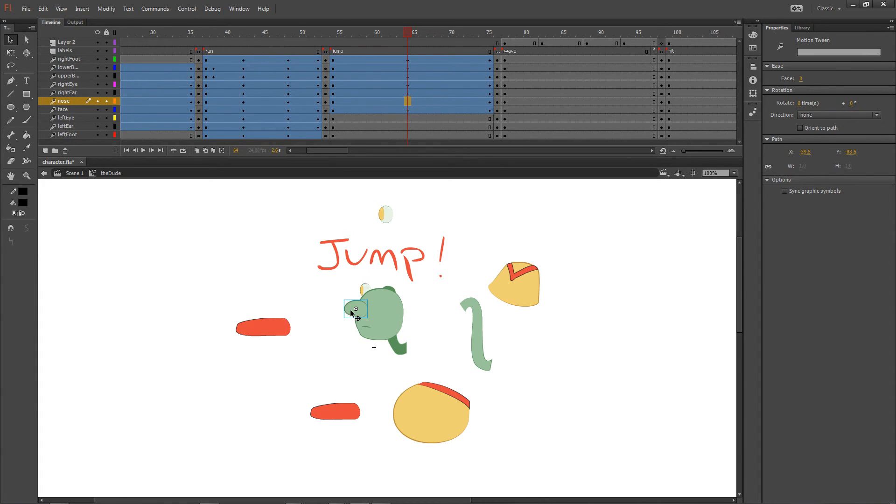
left_click_drag(351, 311, 283, 297)
Step: Preview the jump section up to its end frame and close the test movie window
left_click_drag(384, 32, 494, 34)
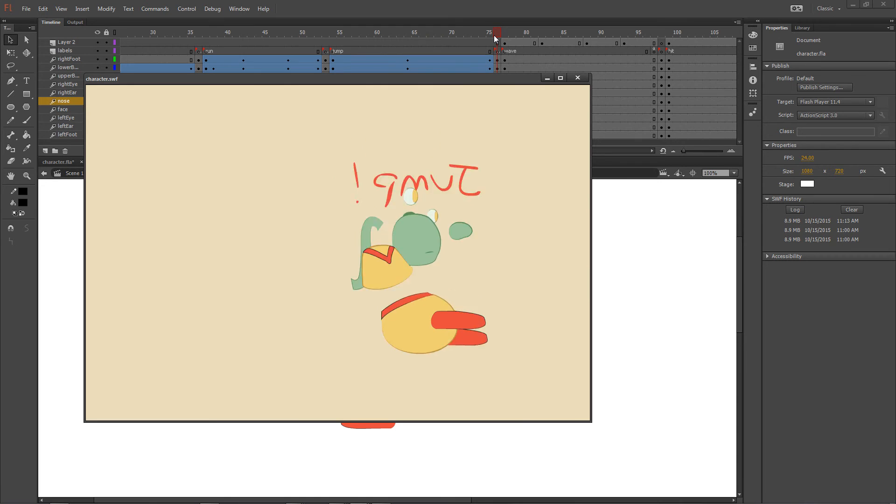
left_click(577, 77)
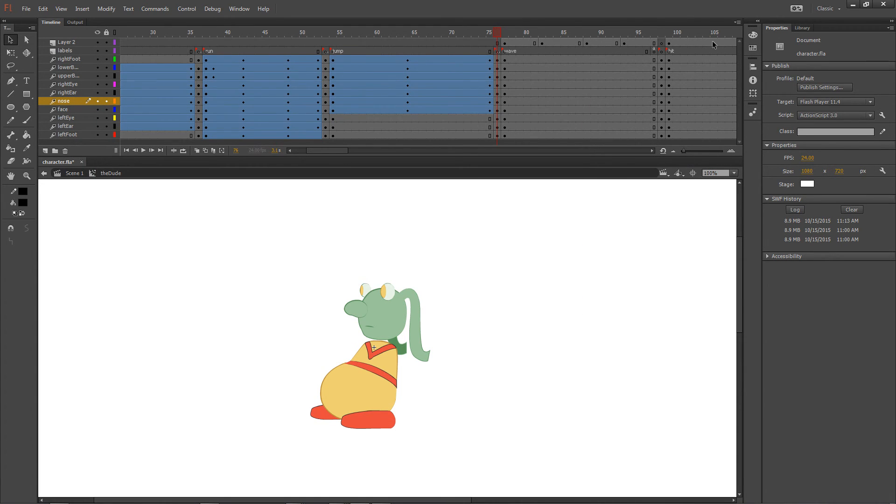
Step: Set the timeline's frame size to Normal and bring its first frame into view
left_click(736, 22)
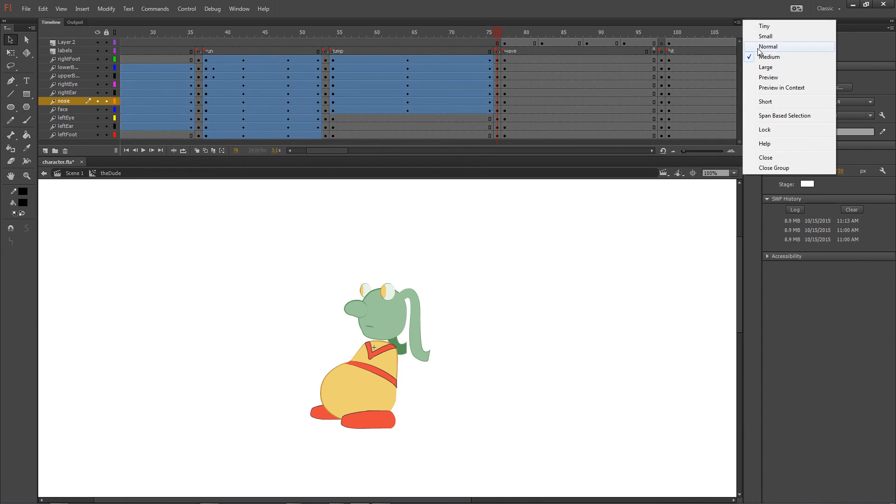
left_click(757, 43)
left_click_drag(348, 150, 300, 147)
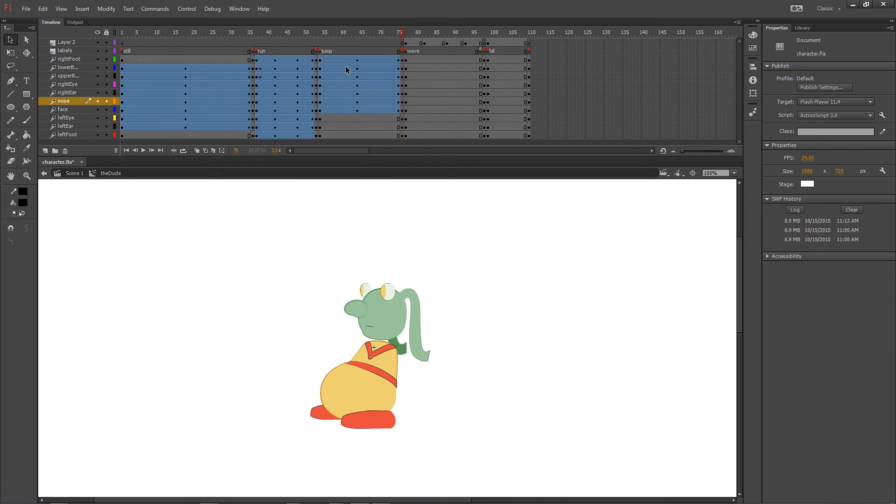
Step: Examine the boundary frames between the still, run, jump and wave sections and scrub through their animations
left_click(252, 35)
left_click(316, 33)
left_click(402, 35)
left_click(317, 32)
left_click(253, 33)
left_click_drag(344, 32, 375, 37)
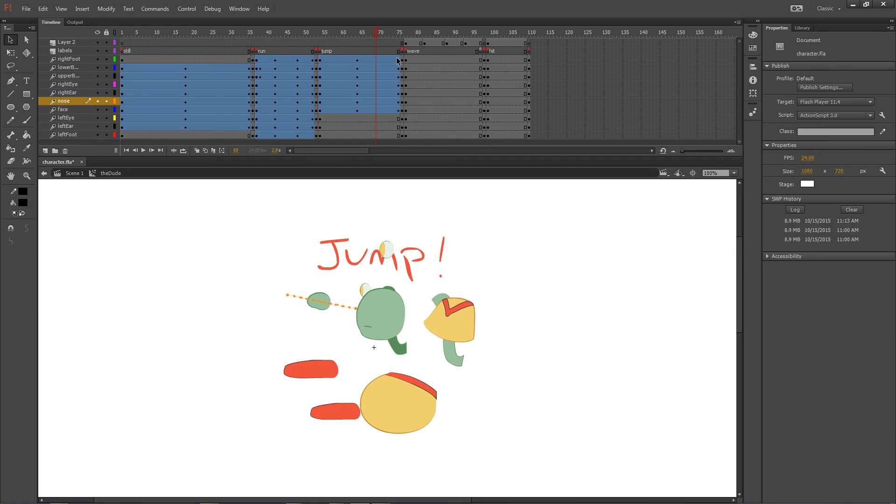
left_click(295, 32)
left_click(411, 32)
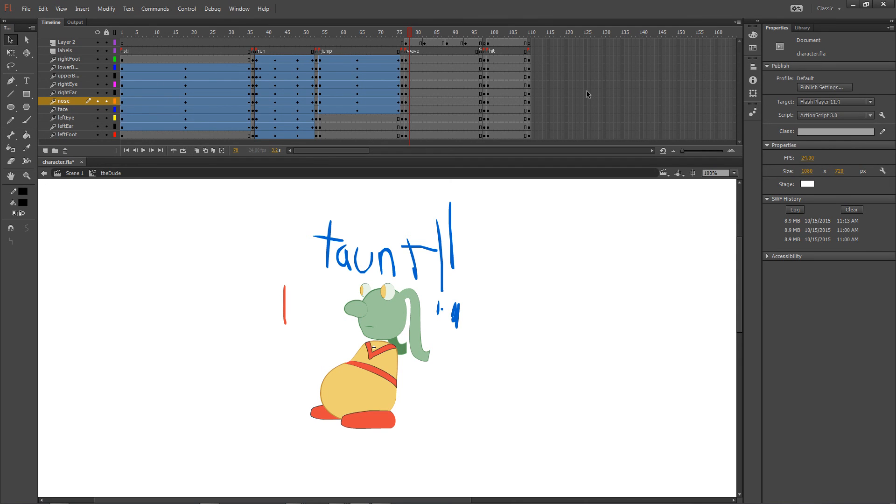
left_click_drag(130, 35, 347, 38)
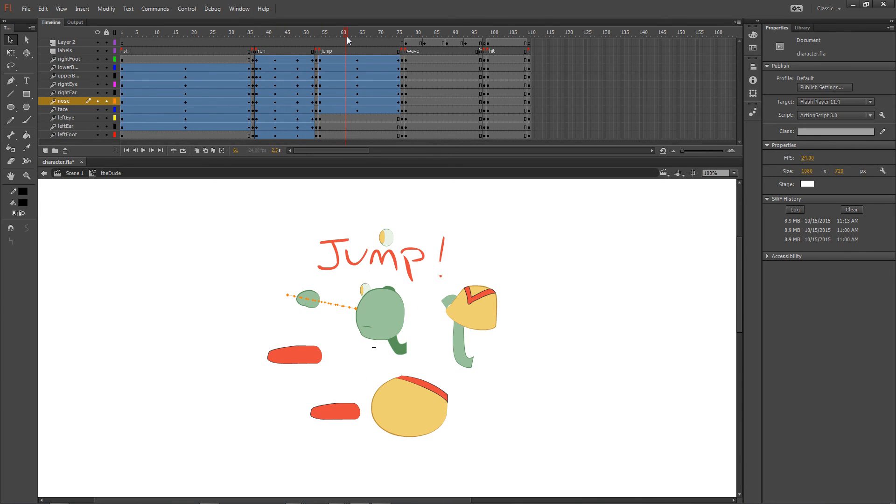